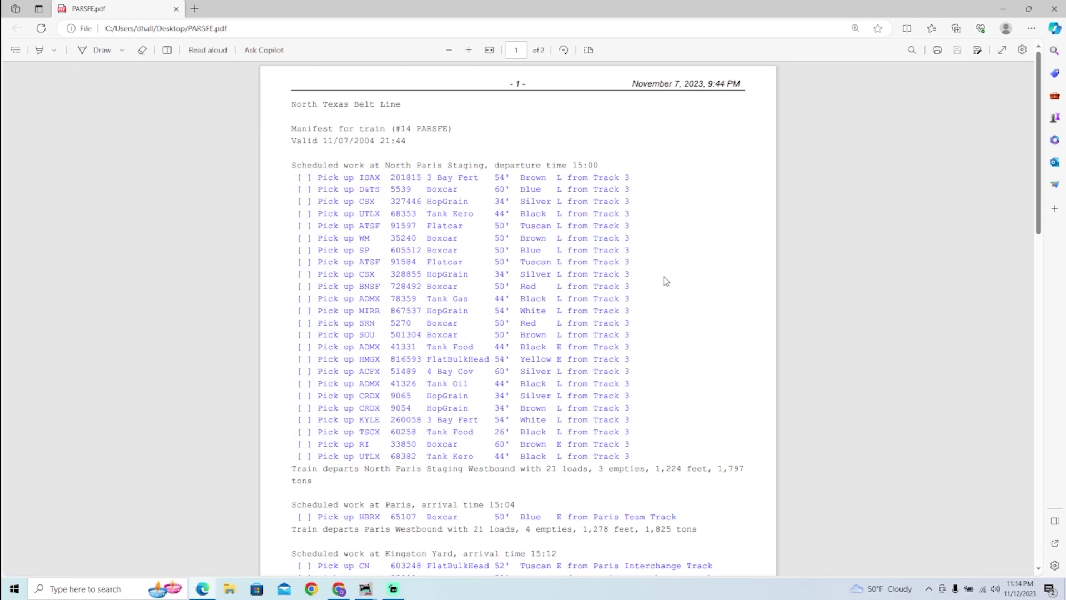
# - Read through the two-page PARSFE train manifest, checking the scheduled pickups and set outs at each location
pyautogui.scroll(-5, 667, 292)
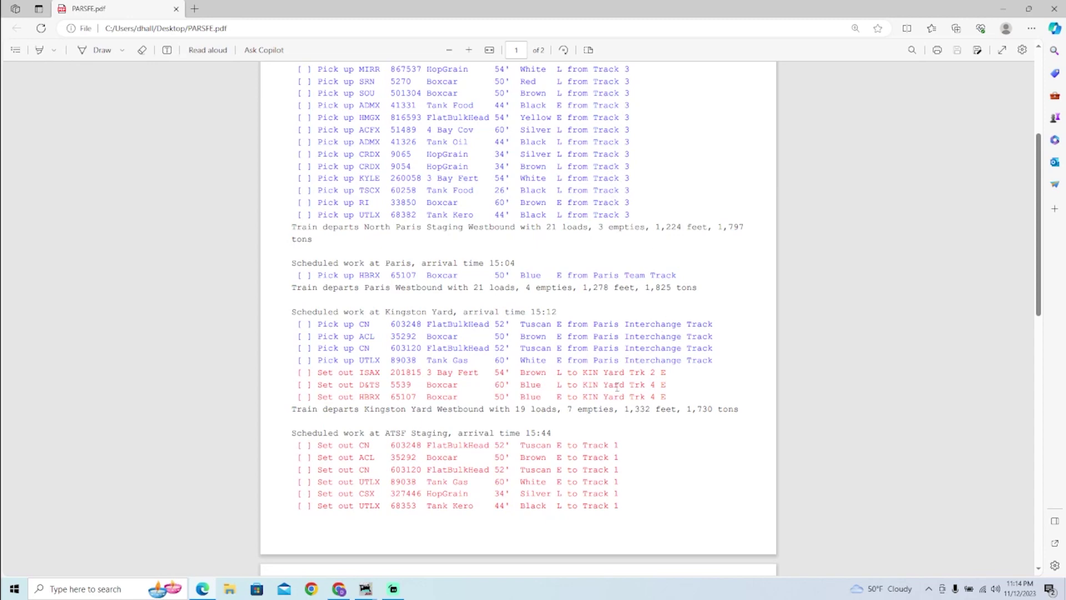
pyautogui.scroll(-5, 616, 387)
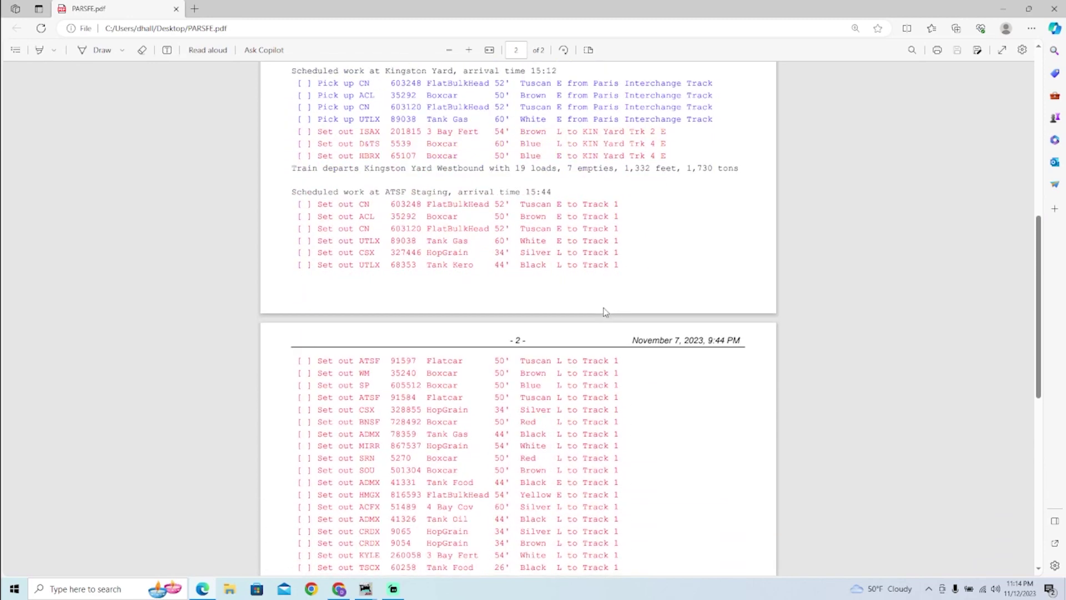
pyautogui.scroll(-3, 605, 312)
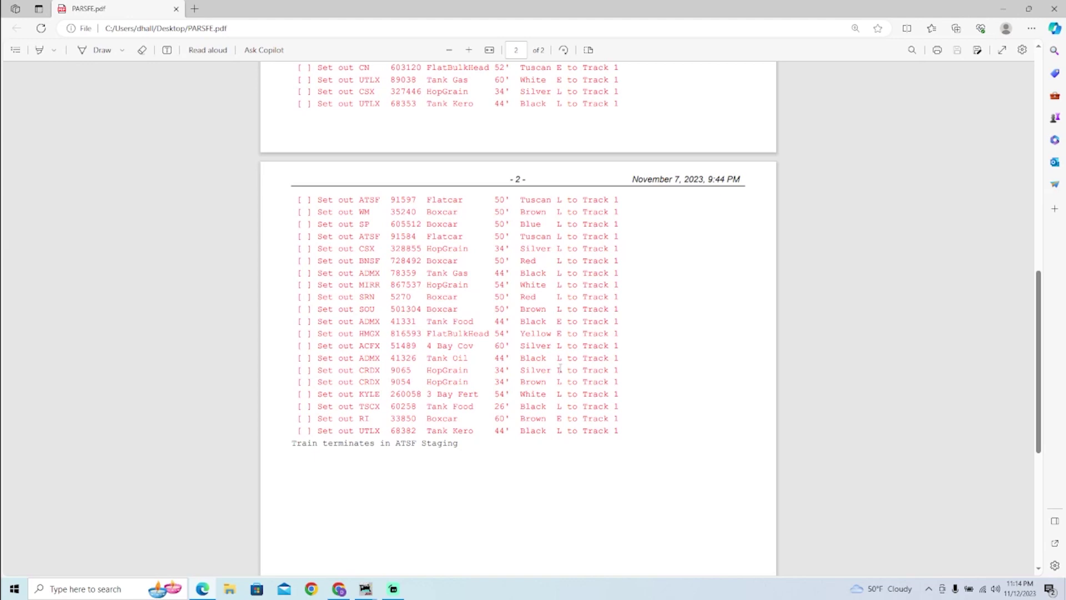
pyautogui.scroll(3, 550, 386)
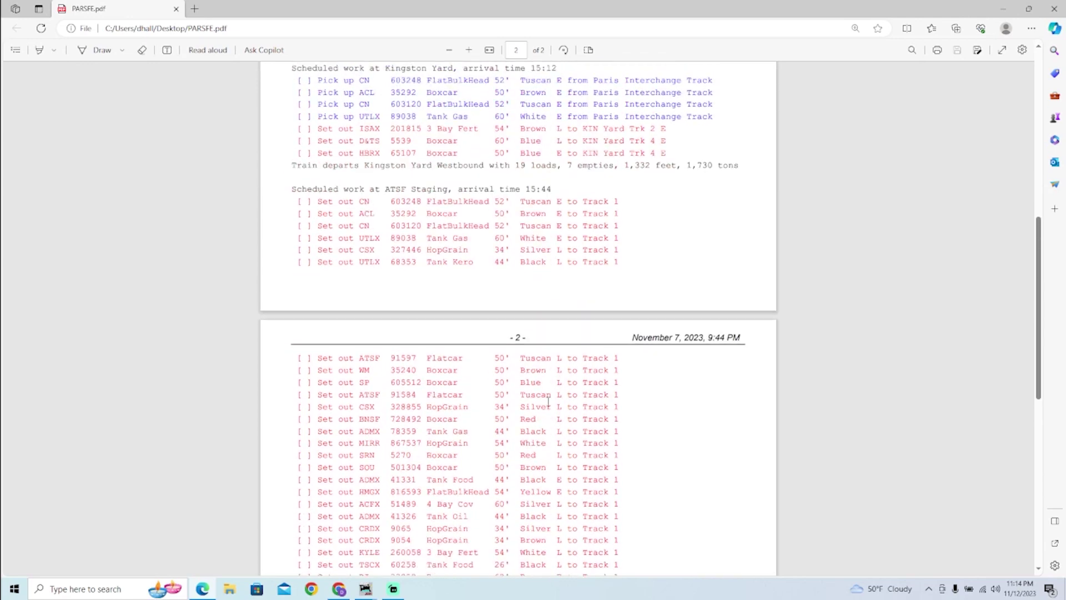
pyautogui.scroll(9, 549, 400)
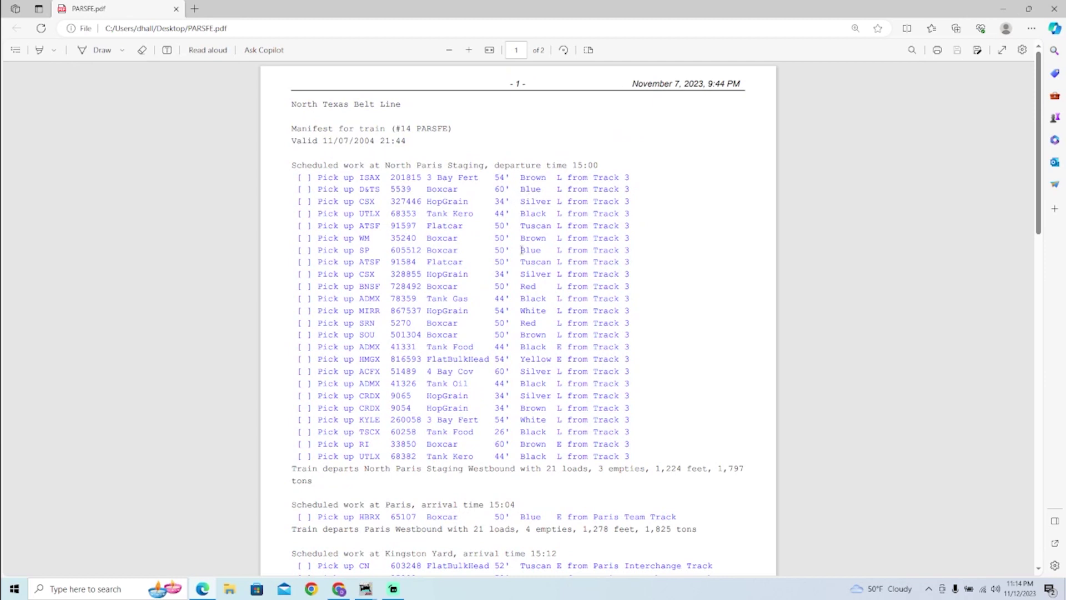
pyautogui.scroll(-3, 522, 250)
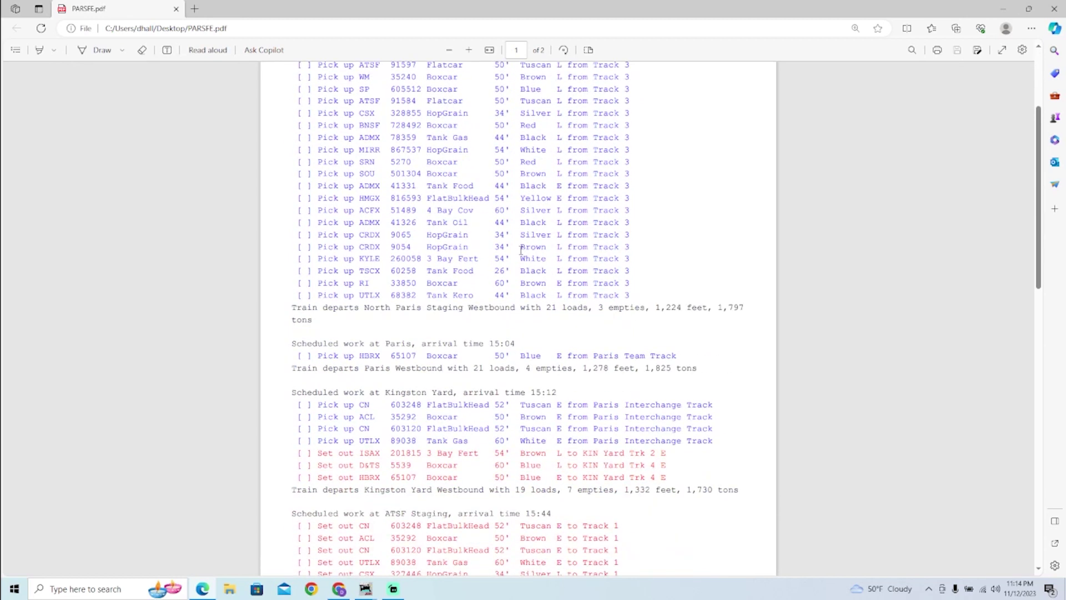
pyautogui.scroll(-2, 506, 253)
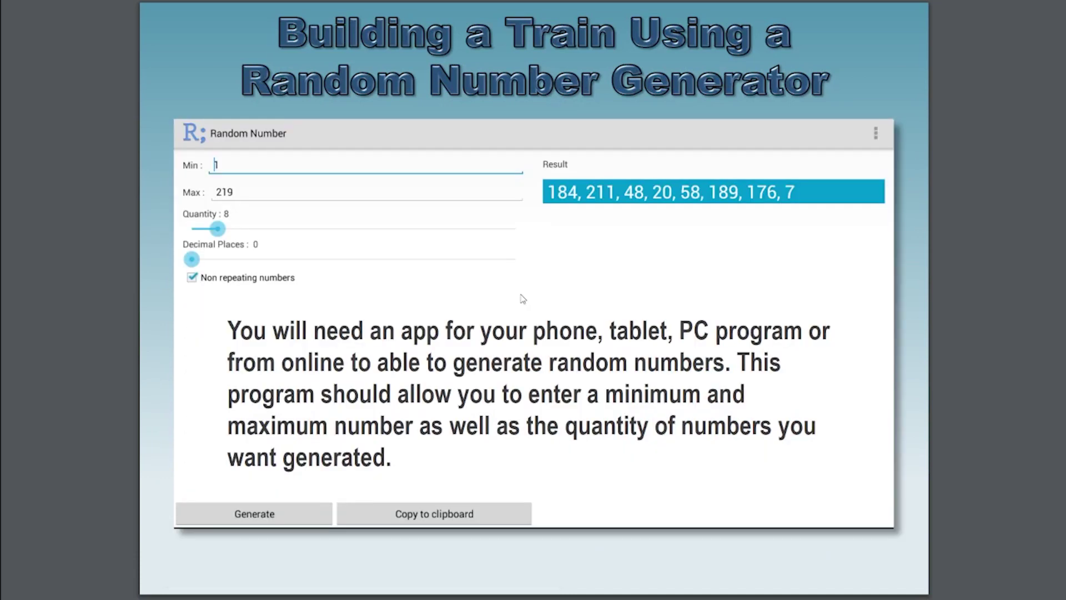
pyautogui.click(505, 316)
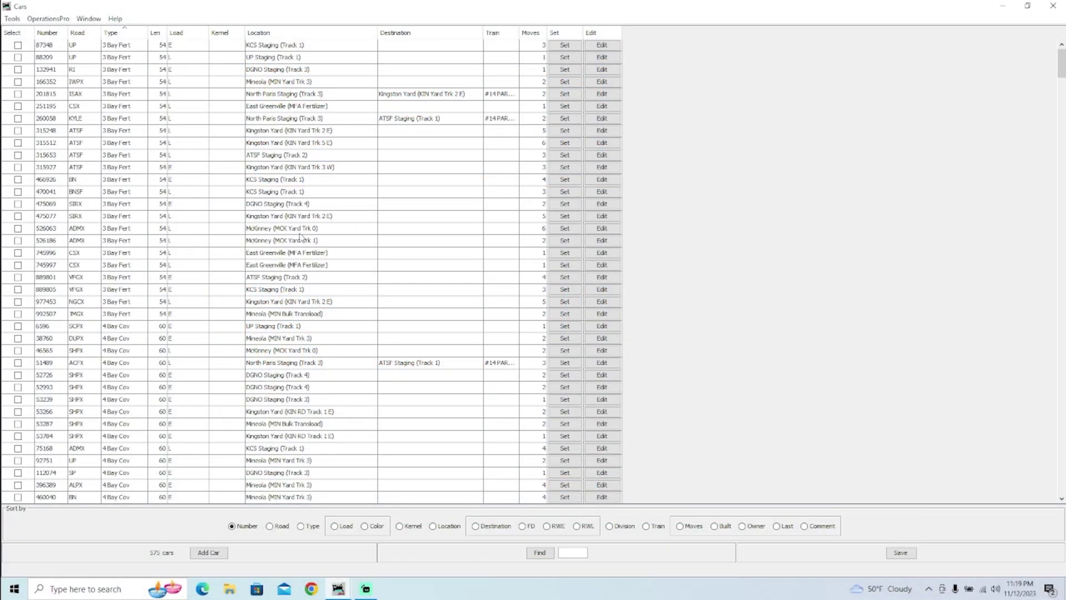
# - Look through the car roster from the 3 Bay Fert cars down to the Tank Veg cars
pyautogui.scroll(-3, 278, 238)
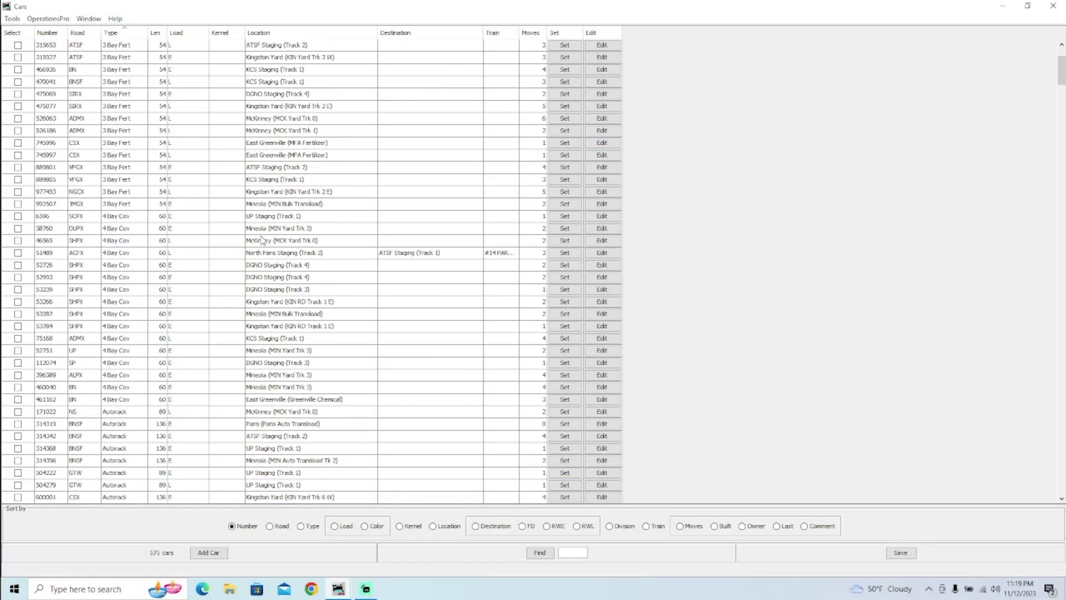
pyautogui.scroll(-20, 263, 240)
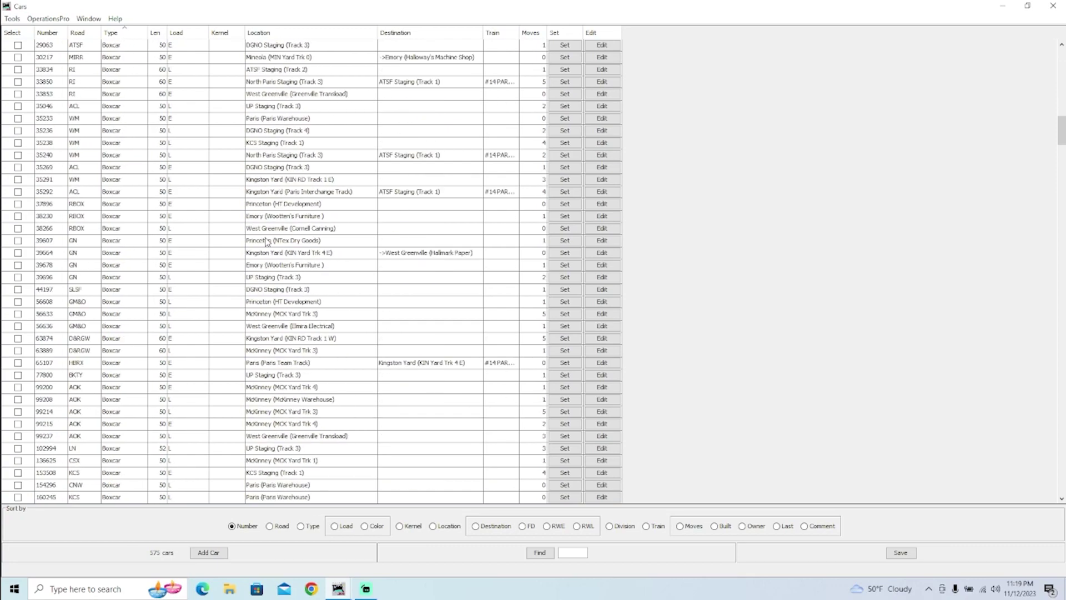
pyautogui.scroll(-20, 267, 242)
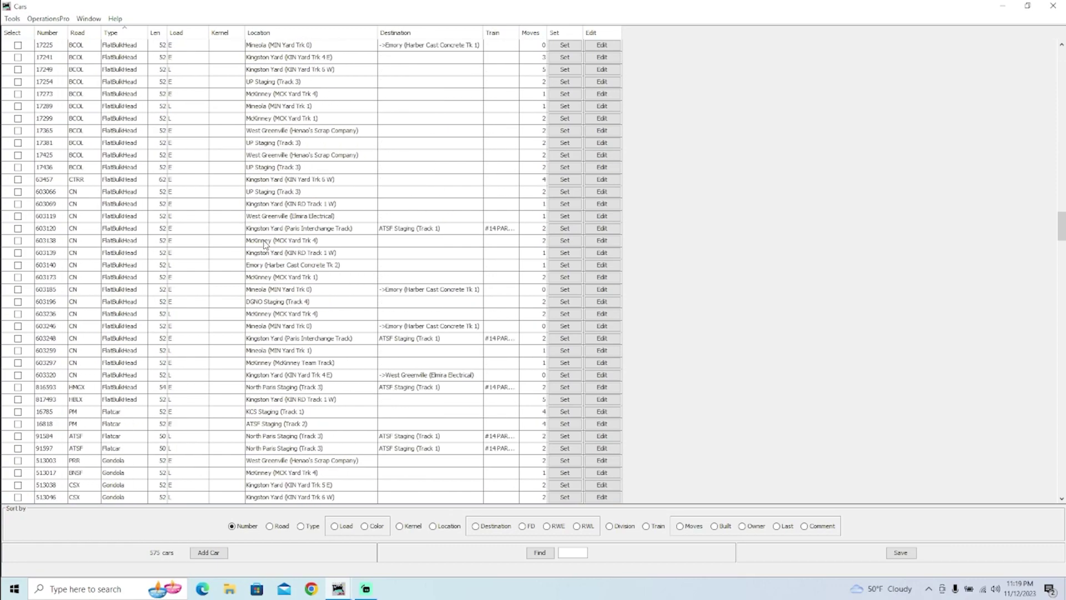
pyautogui.scroll(-20, 264, 244)
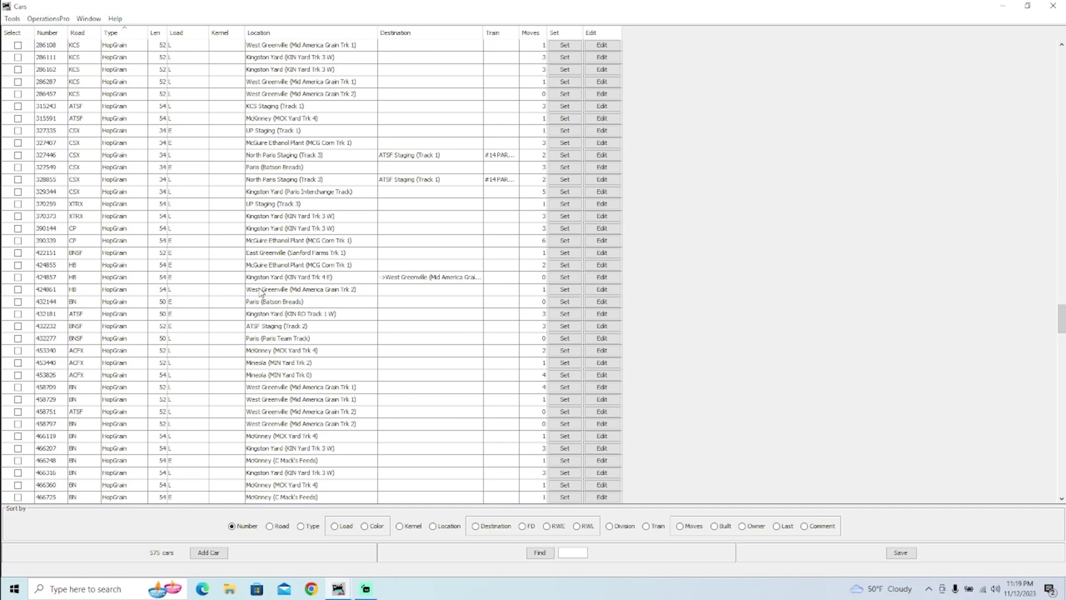
pyautogui.scroll(-20, 261, 293)
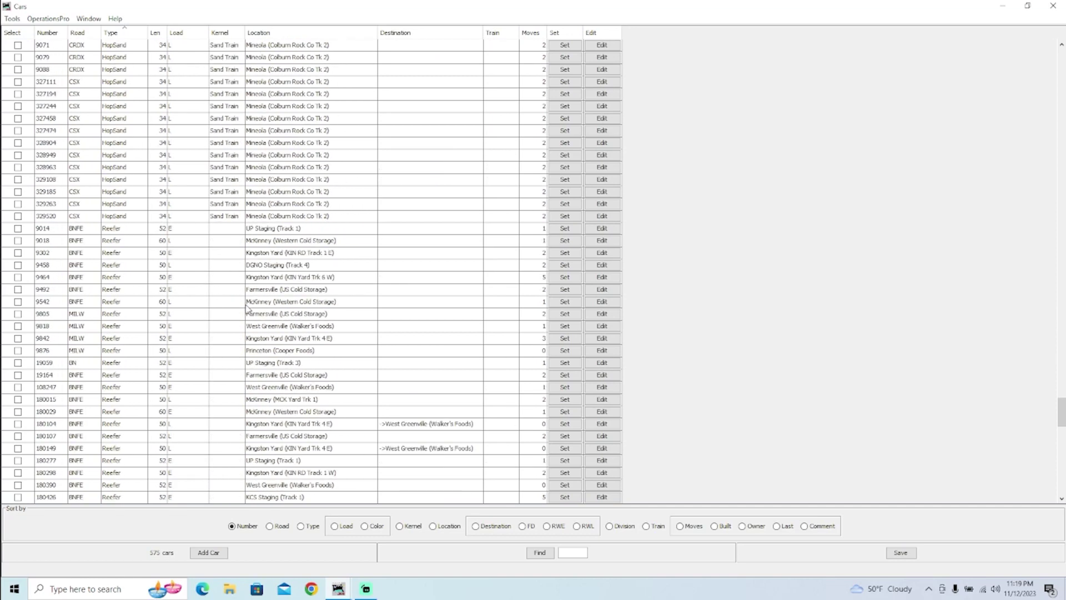
pyautogui.scroll(-20, 247, 307)
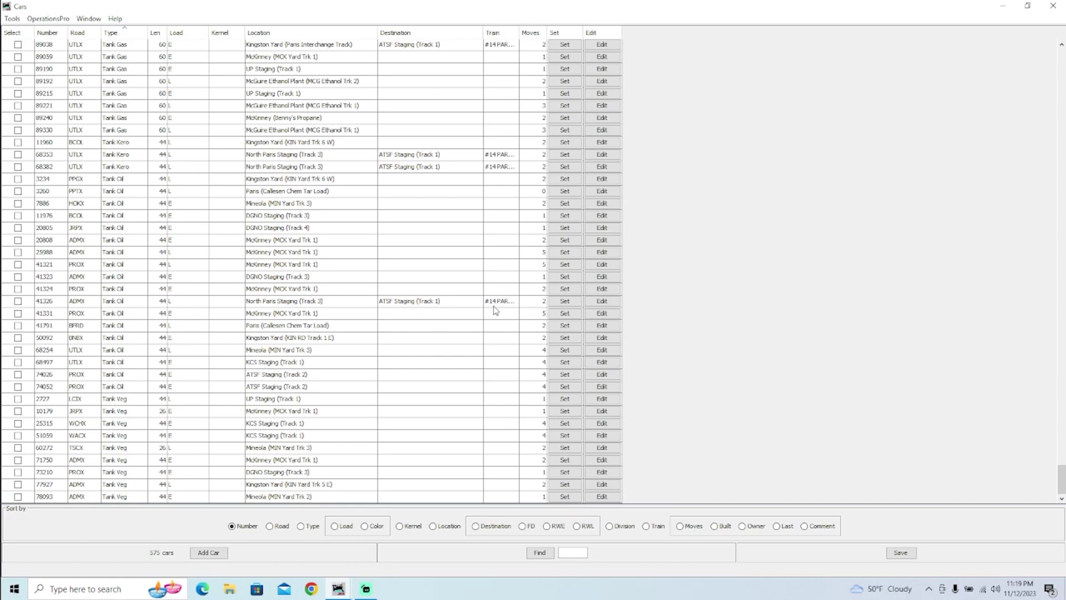
# - Examine the train, moves and number entries of the Tank Kero and first few Tank Oil cars
pyautogui.click(500, 167)
pyautogui.click(500, 154)
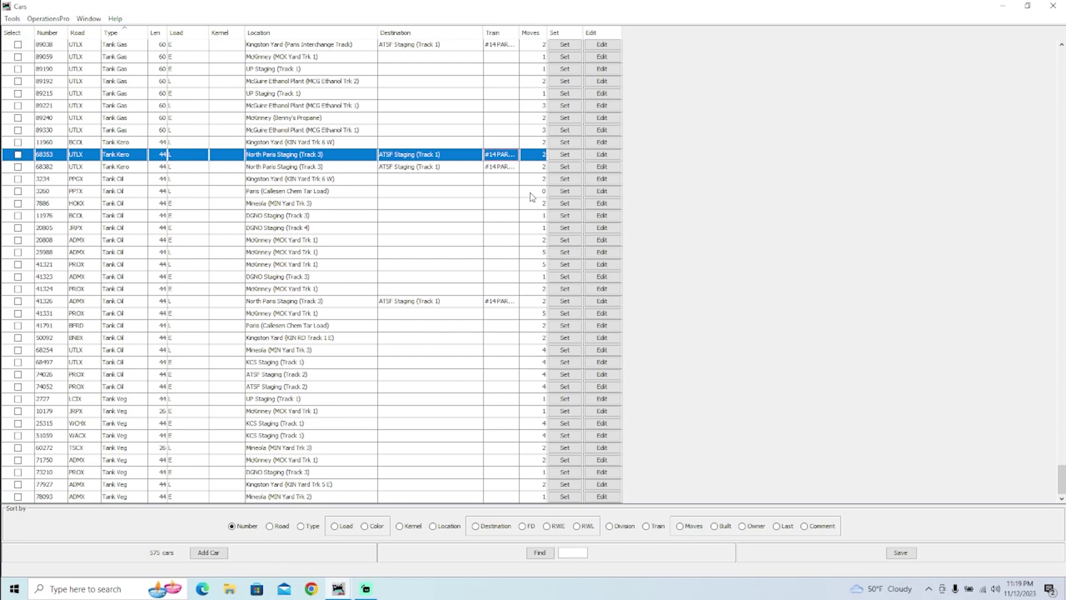
pyautogui.click(536, 167)
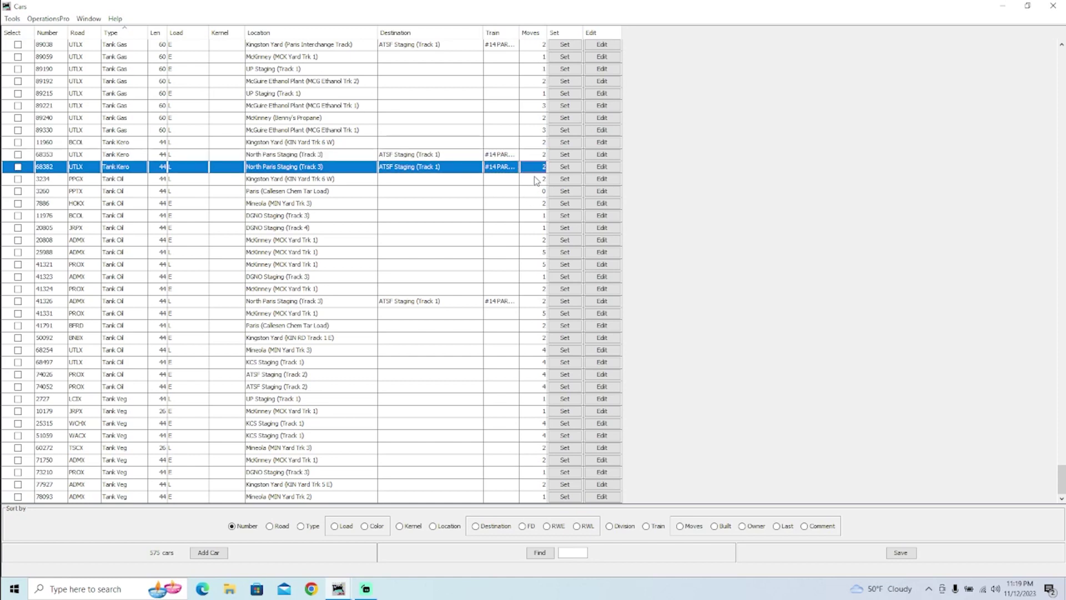
pyautogui.click(535, 179)
pyautogui.click(535, 191)
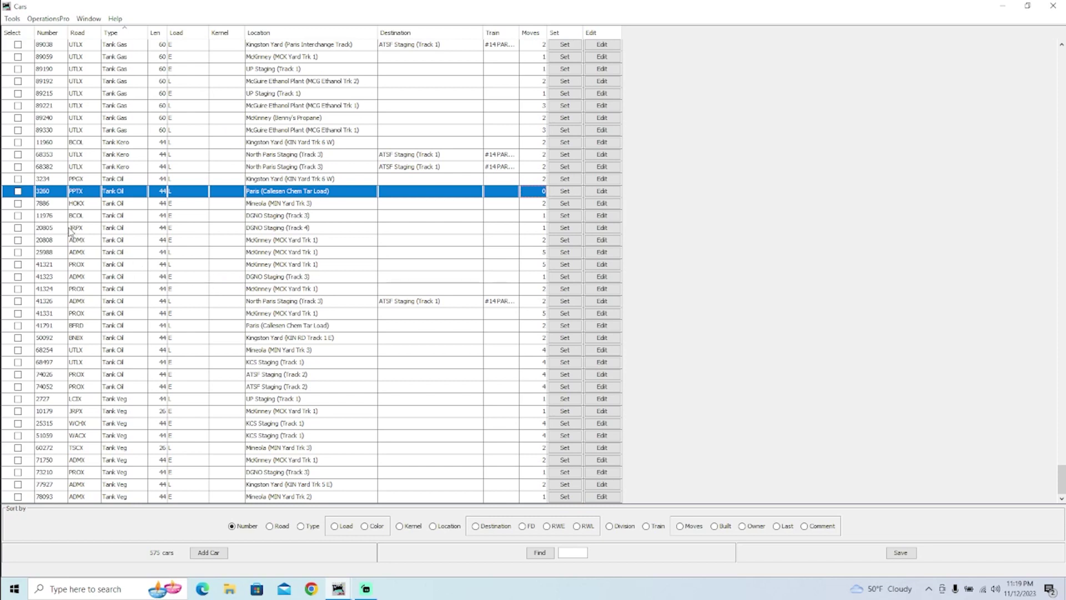
pyautogui.click(54, 204)
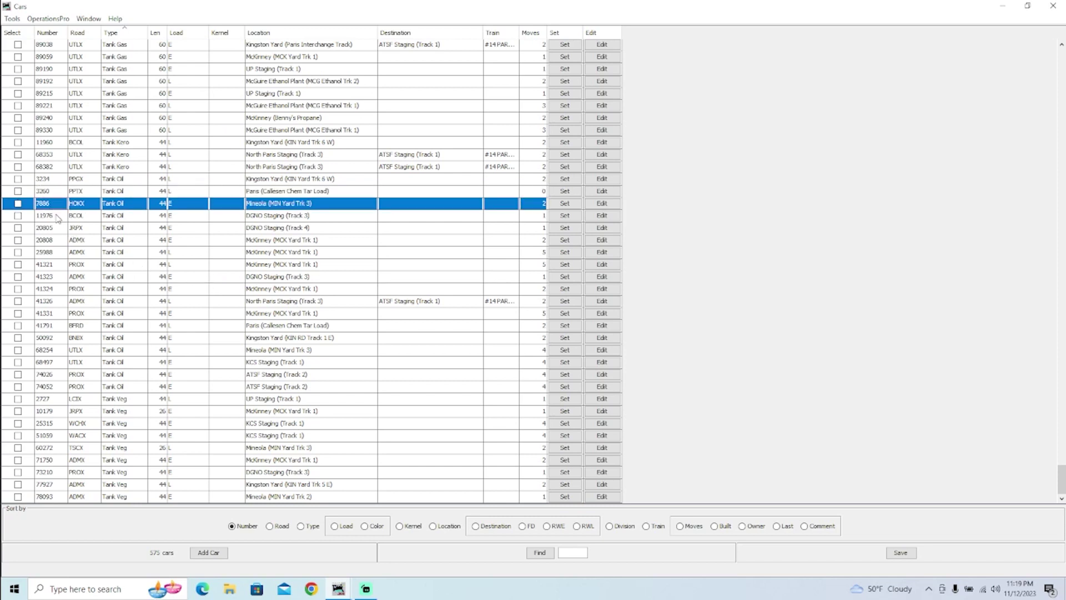
pyautogui.click(57, 217)
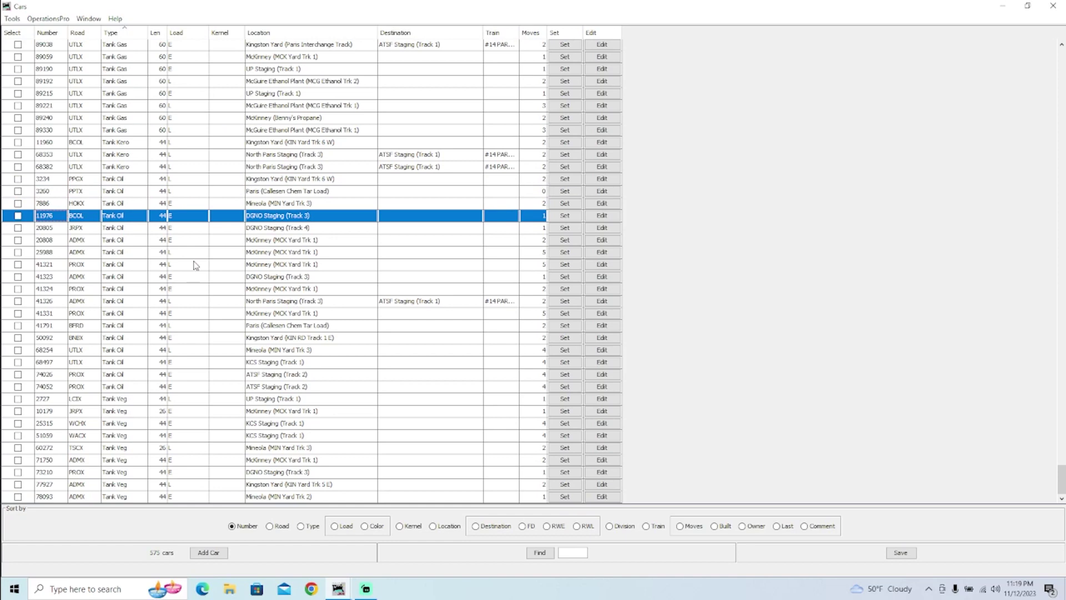
# - Try out a new car entry with road AA, road number 1 and type 3 Bay Fert, and discard it
pyautogui.scroll(20, 196, 266)
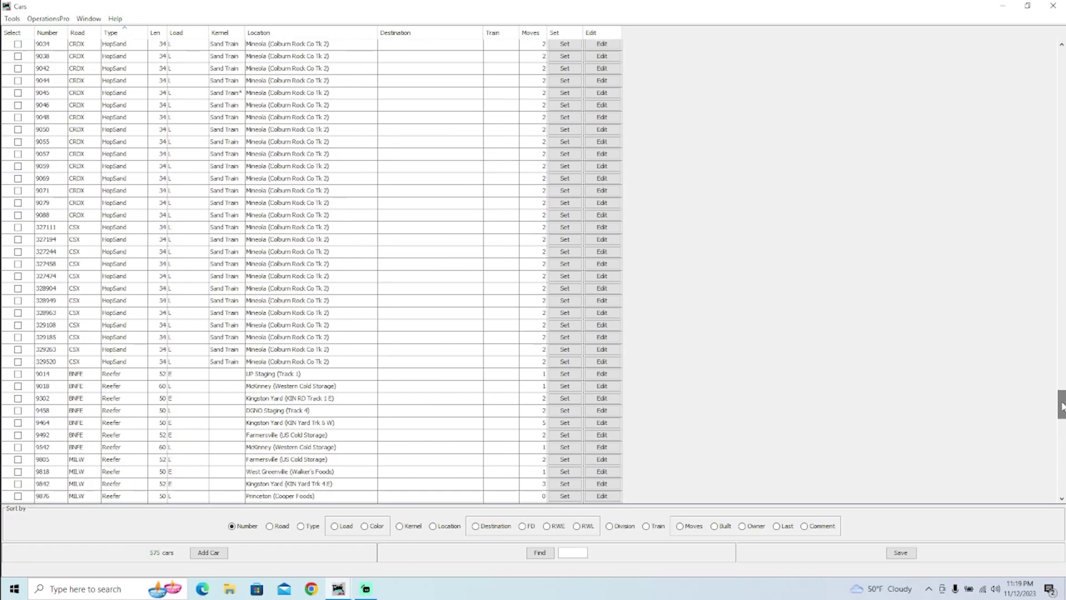
pyautogui.moveTo(1062, 414); pyautogui.dragTo(1061, 63)
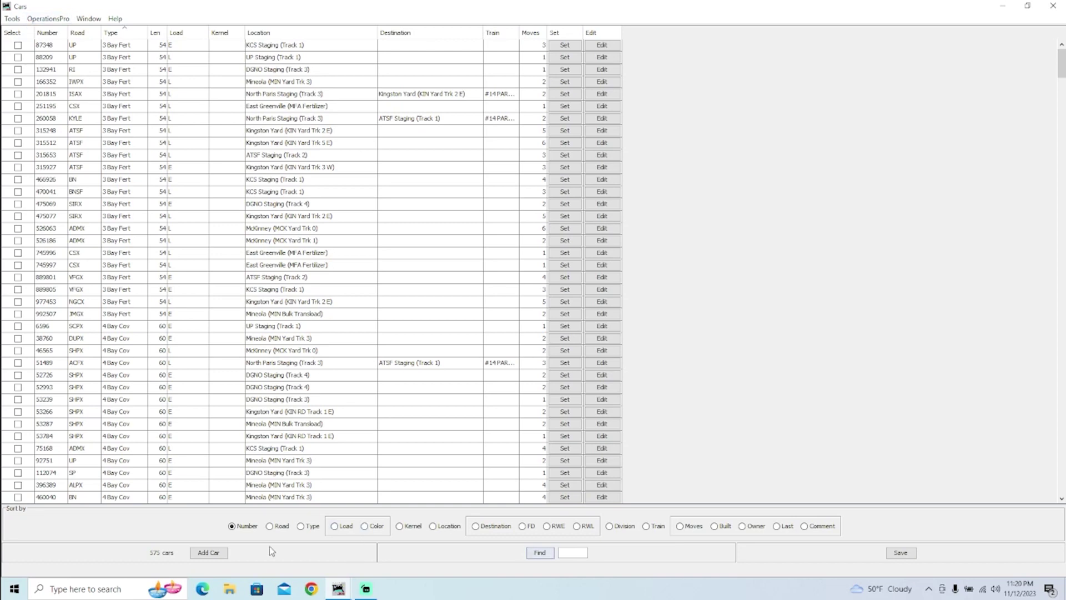
pyautogui.click(209, 553)
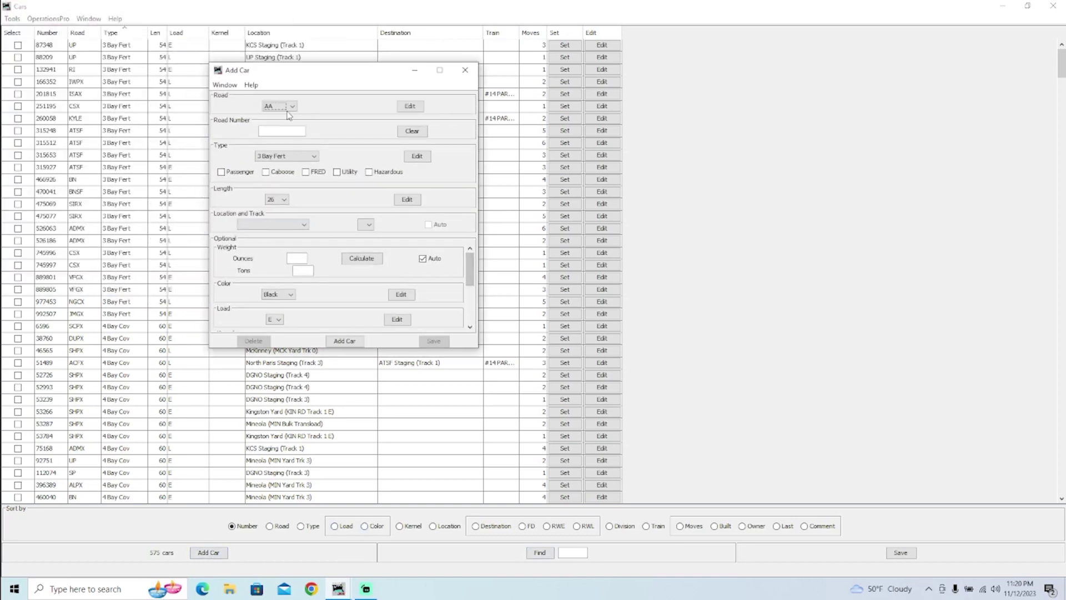
pyautogui.click(289, 115)
pyautogui.click(269, 131)
pyautogui.click(291, 157)
pyautogui.click(291, 164)
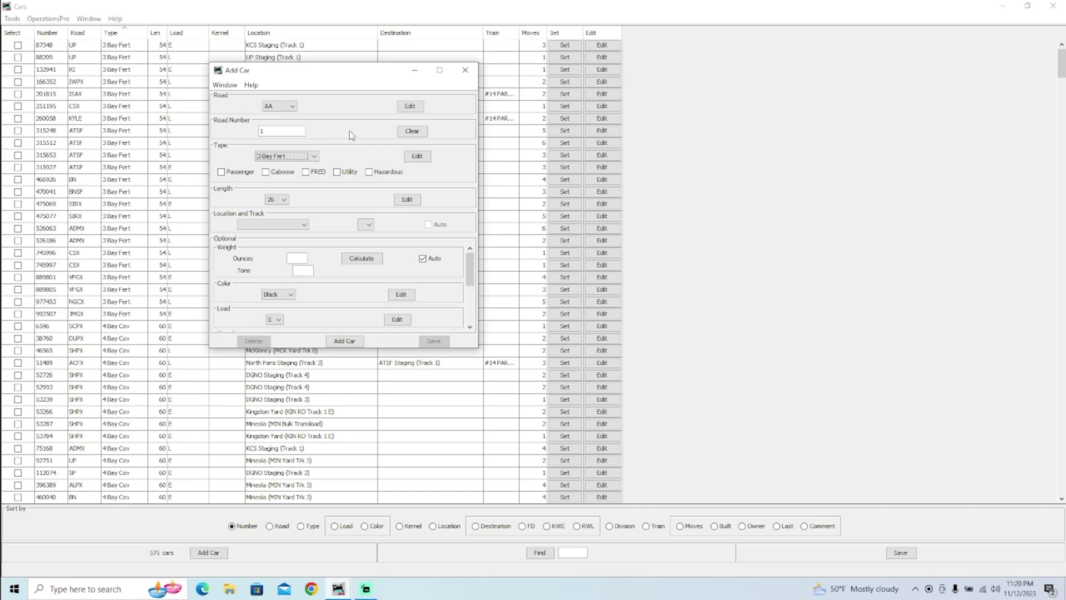
pyautogui.doubleClick(290, 134)
pyautogui.click(465, 70)
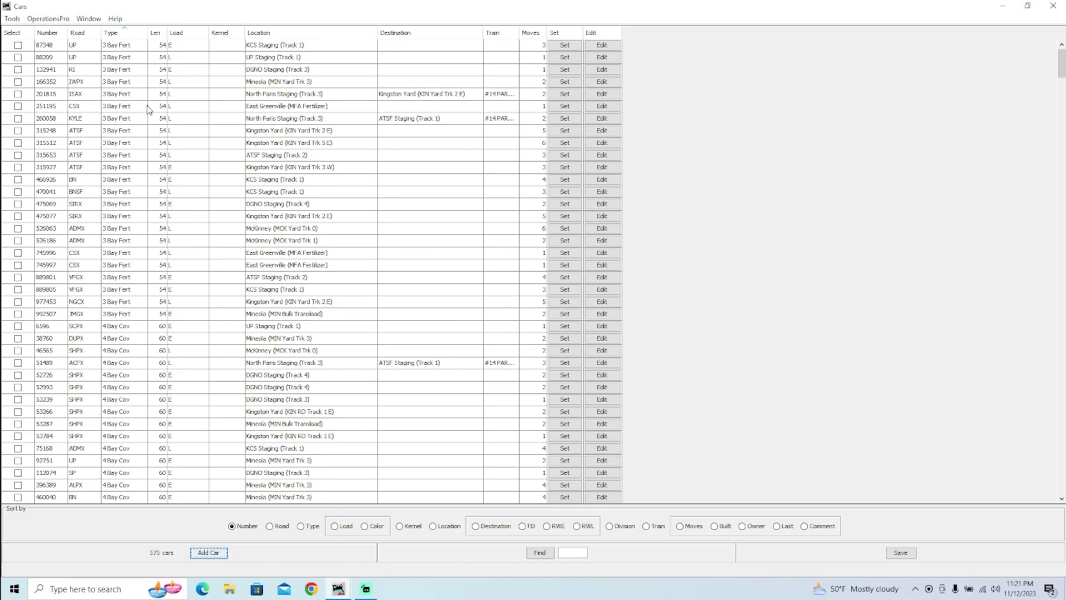
# - Open the manifest print options for the trains
pyautogui.click(48, 19)
pyautogui.click(58, 110)
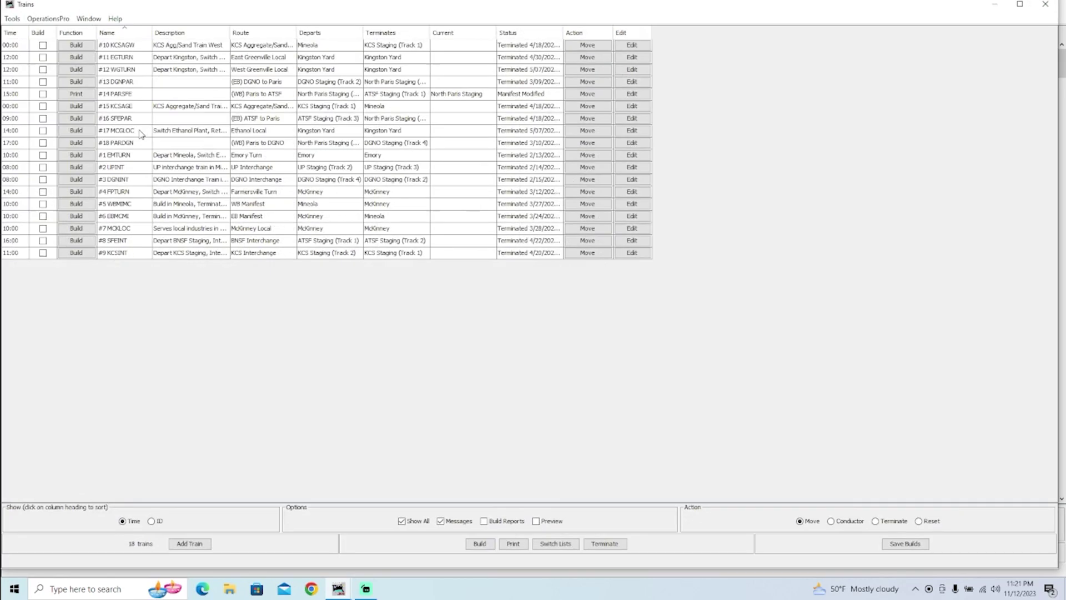
pyautogui.click(12, 19)
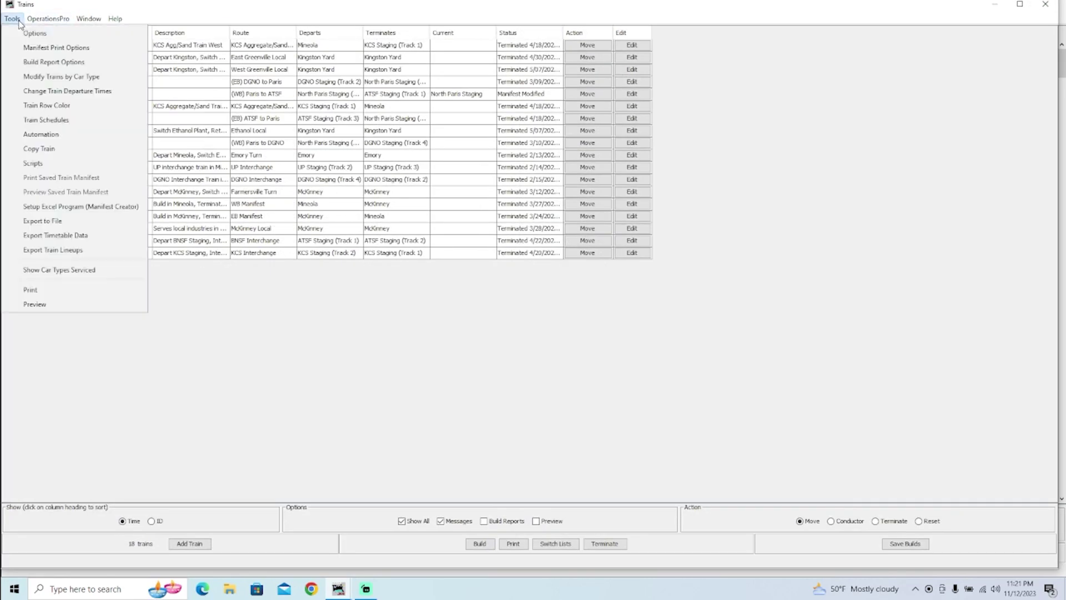
pyautogui.click(56, 47)
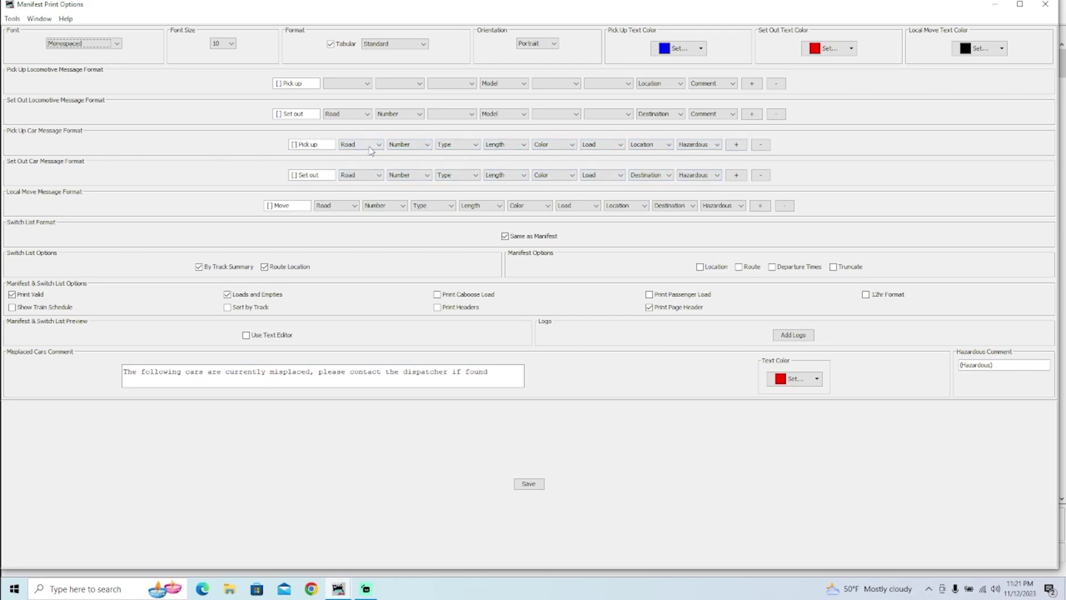
# - Blank out the Road and Number fields in the Pick Up Car Message Format, keeping the Type field
pyautogui.click(370, 146)
pyautogui.click(361, 153)
pyautogui.click(408, 145)
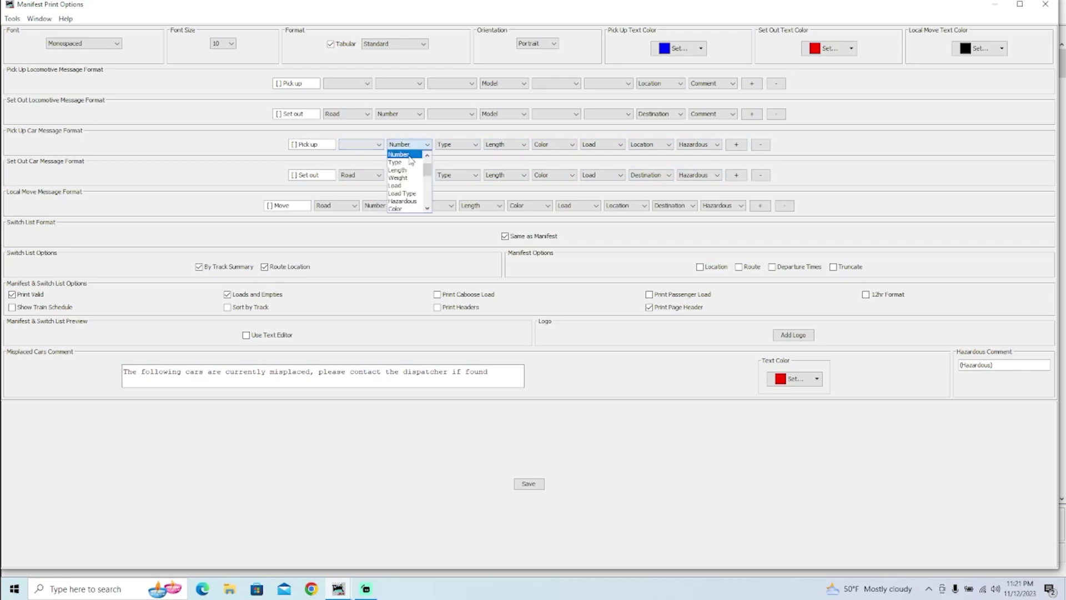
pyautogui.scroll(1, 411, 160)
pyautogui.click(406, 155)
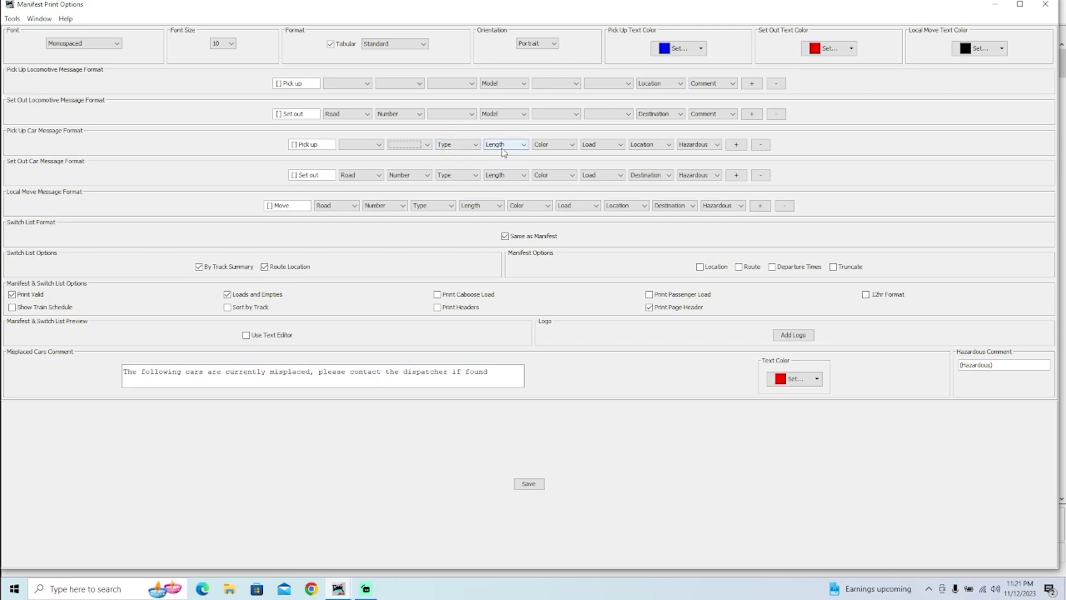
pyautogui.click(463, 145)
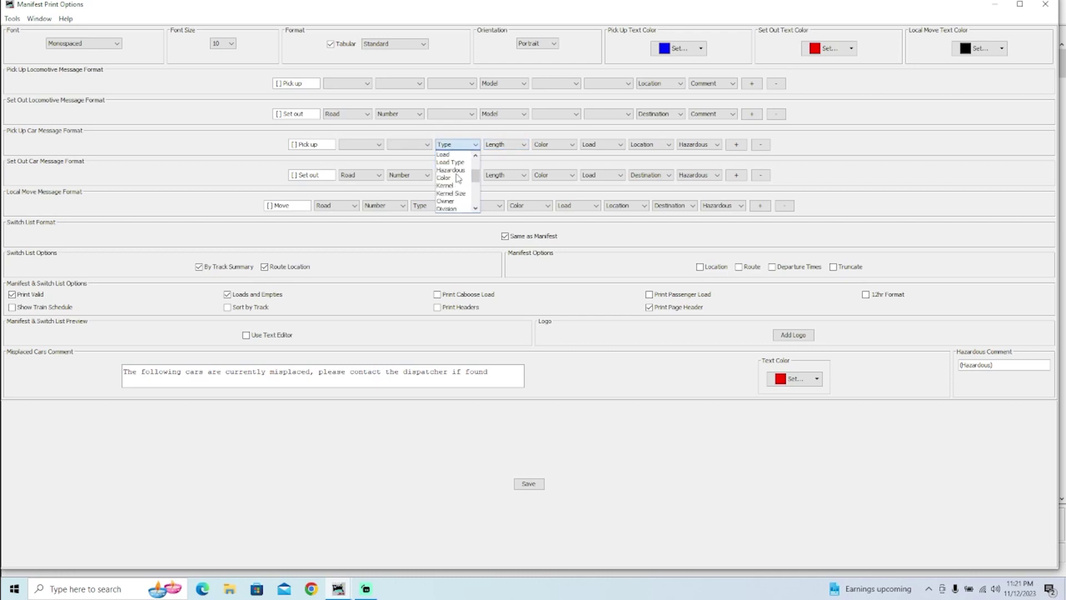
pyautogui.scroll(5, 458, 178)
pyautogui.click(420, 162)
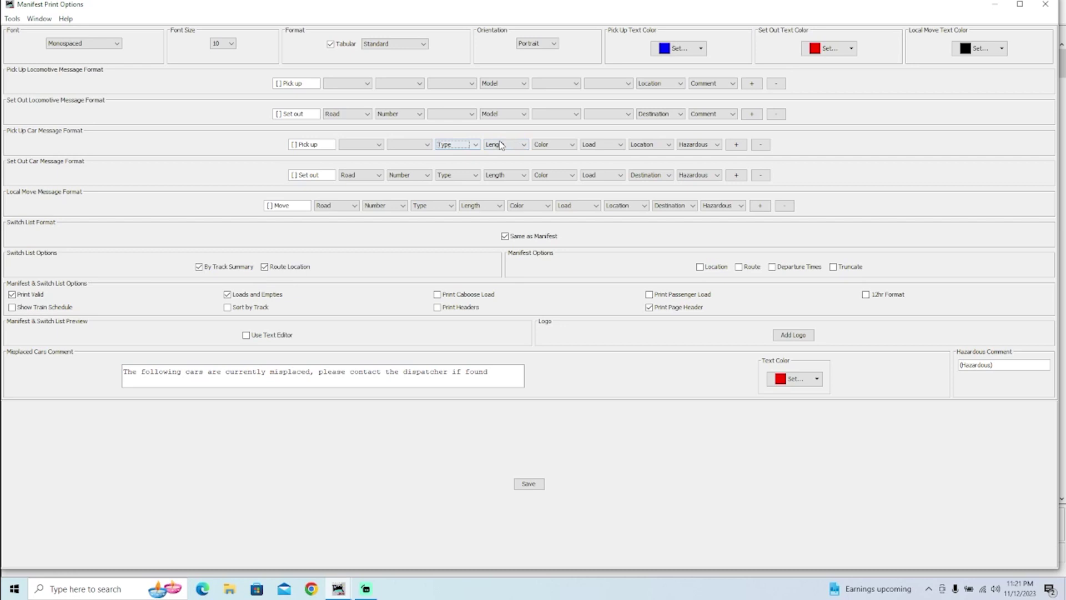
# - Blank out the Length, Color, Load and Hazardous fields in the Pick Up Car Message Format, keeping Location
pyautogui.click(501, 146)
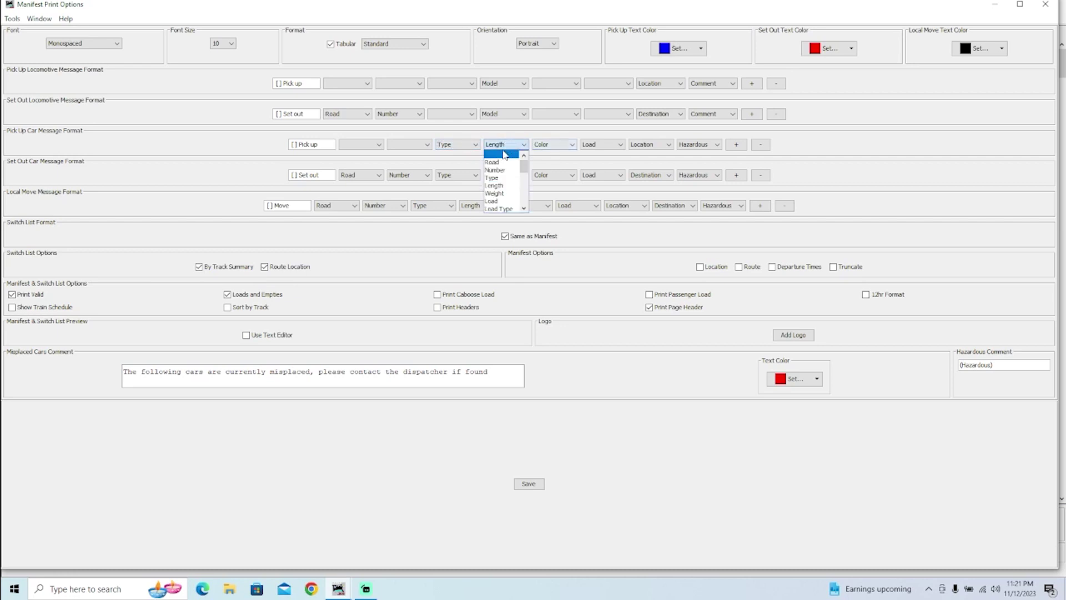
pyautogui.click(503, 154)
pyautogui.click(551, 144)
pyautogui.click(546, 154)
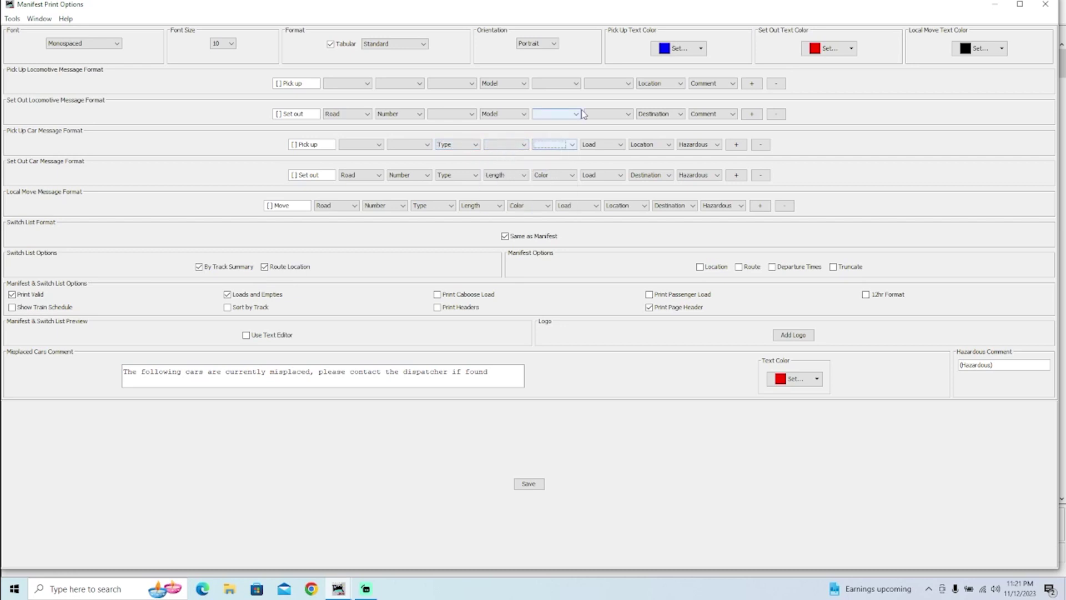
pyautogui.click(591, 145)
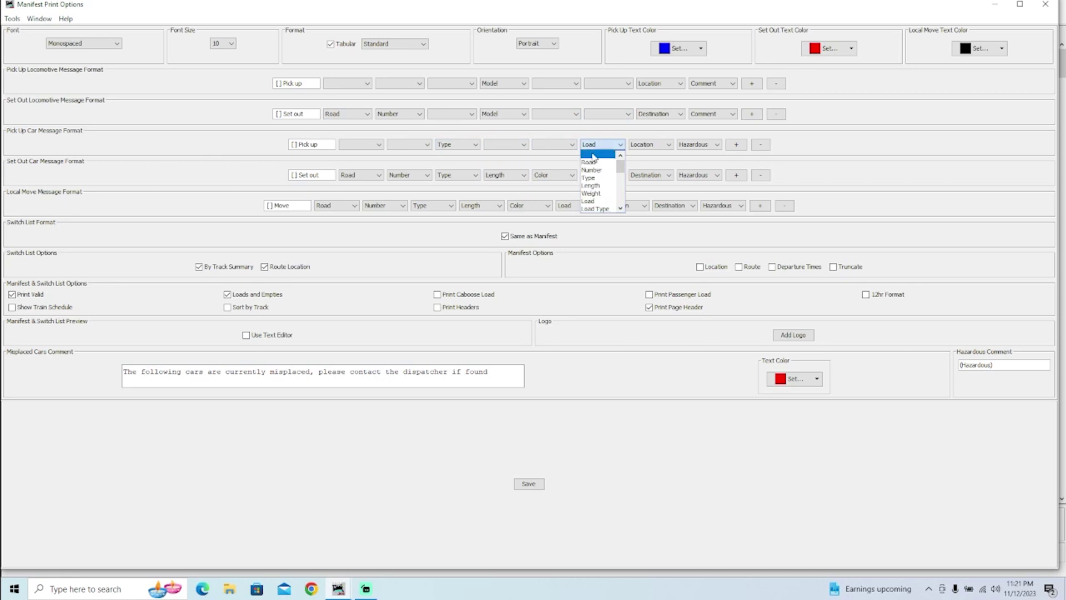
pyautogui.click(592, 154)
pyautogui.click(698, 144)
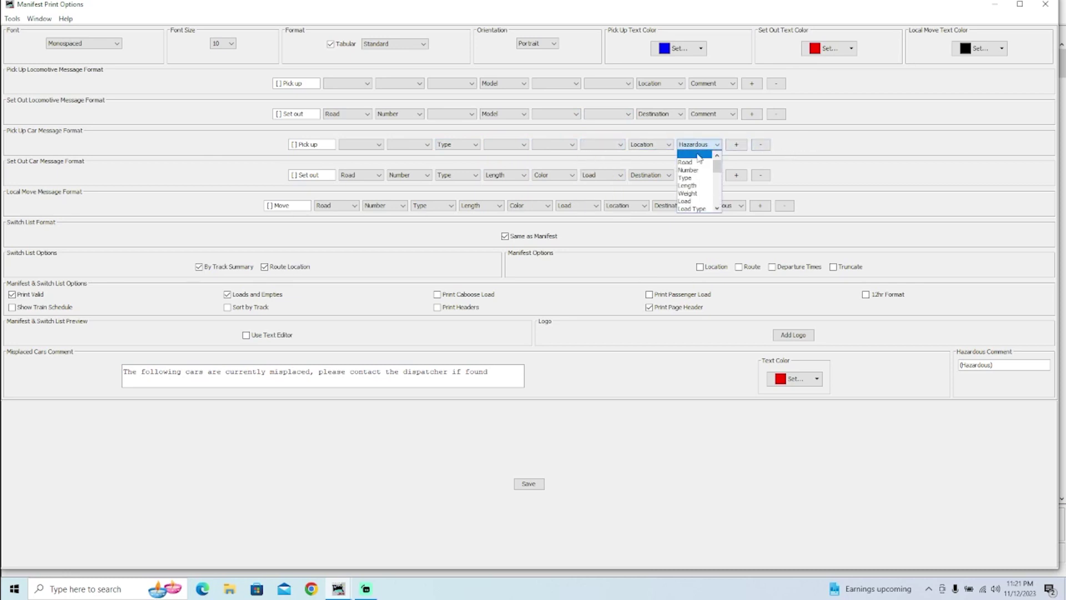
pyautogui.click(697, 154)
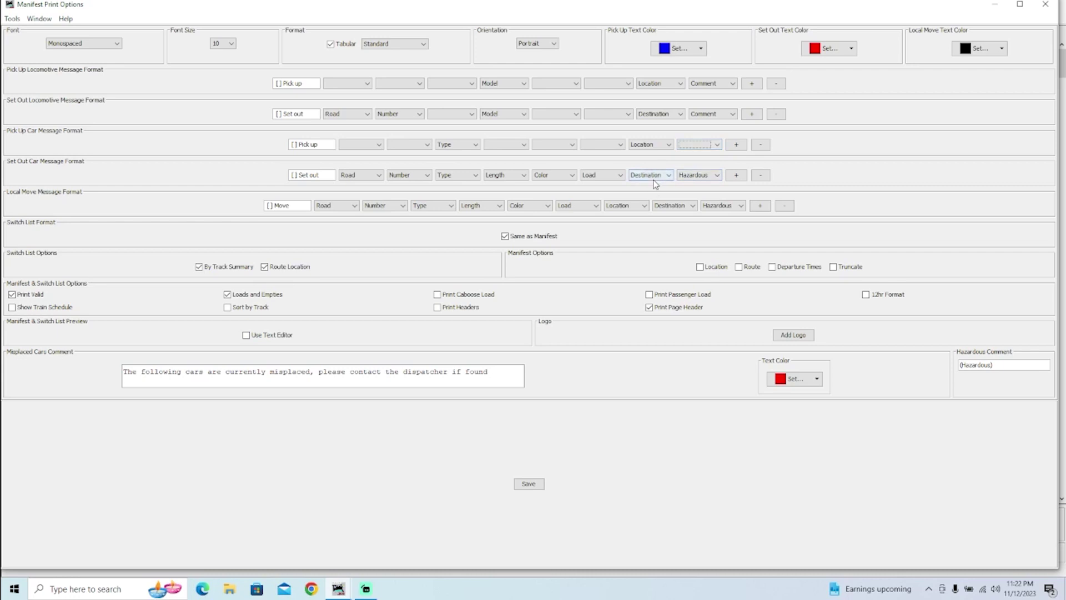
# - Remove the empty fields from the Pick Up Car Message Format so only Type and Location remain
pyautogui.click(762, 146)
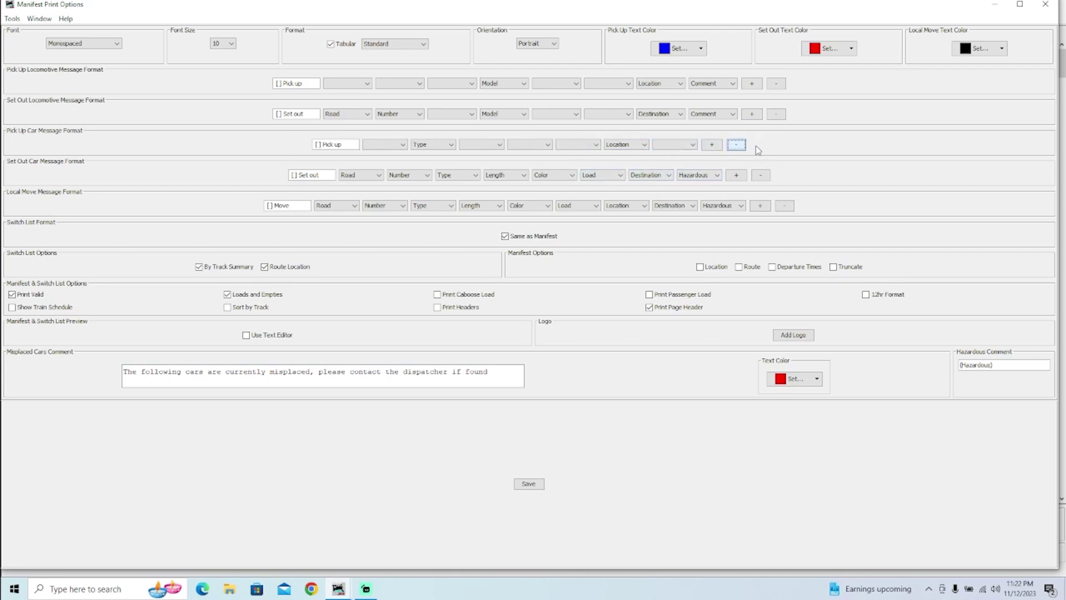
pyautogui.click(737, 145)
pyautogui.click(712, 146)
pyautogui.click(691, 145)
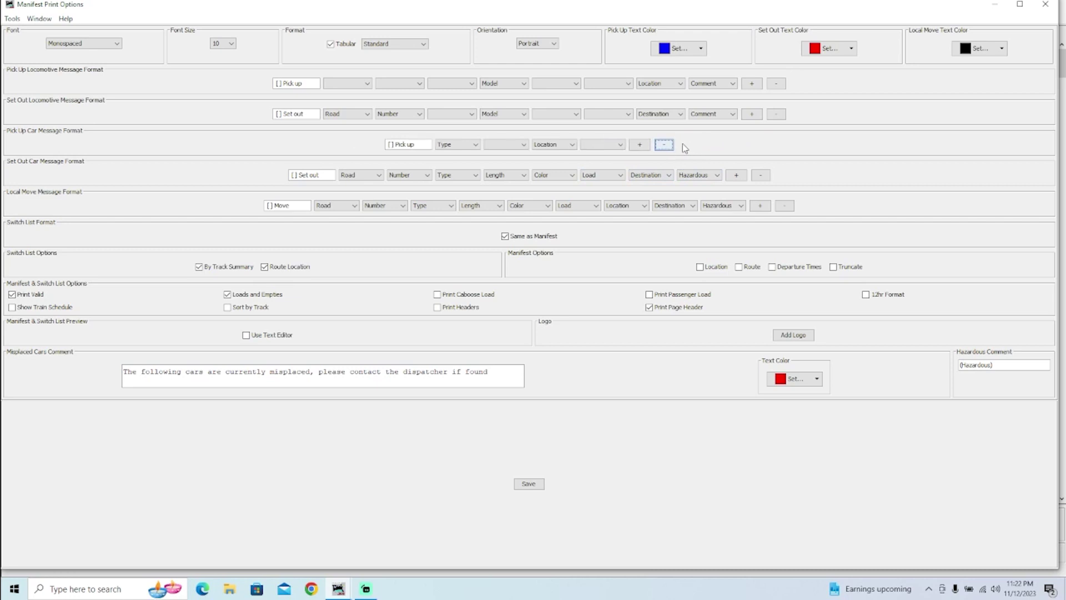
pyautogui.click(664, 146)
pyautogui.click(639, 146)
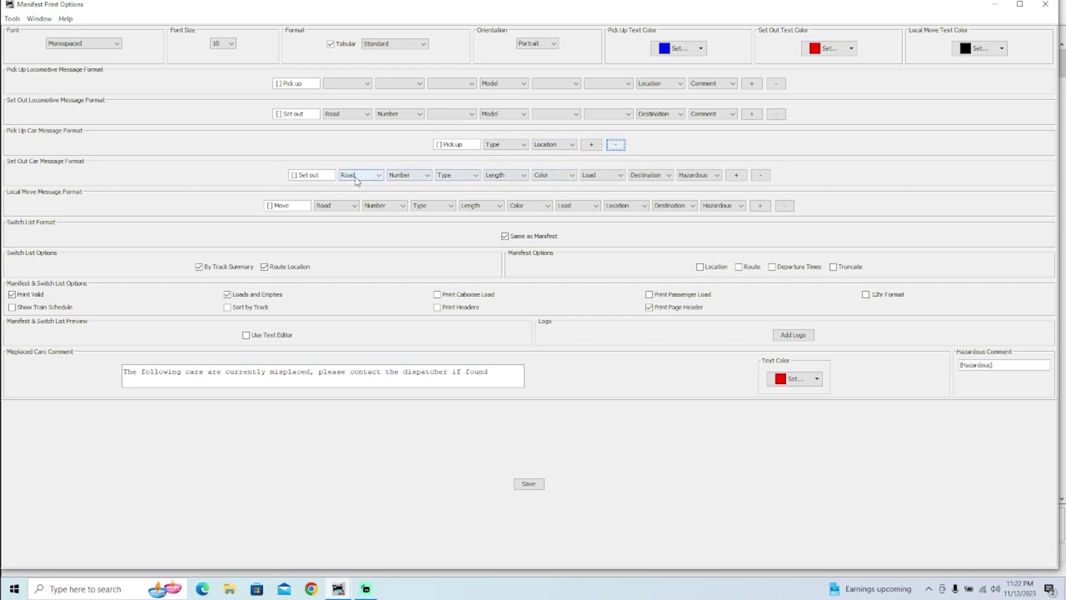
# - Blank out Road, Number, Length, Color, Load and Hazardous in the Set Out Car Message Format, keeping Type and Destination
pyautogui.click(351, 176)
pyautogui.click(350, 188)
pyautogui.click(408, 175)
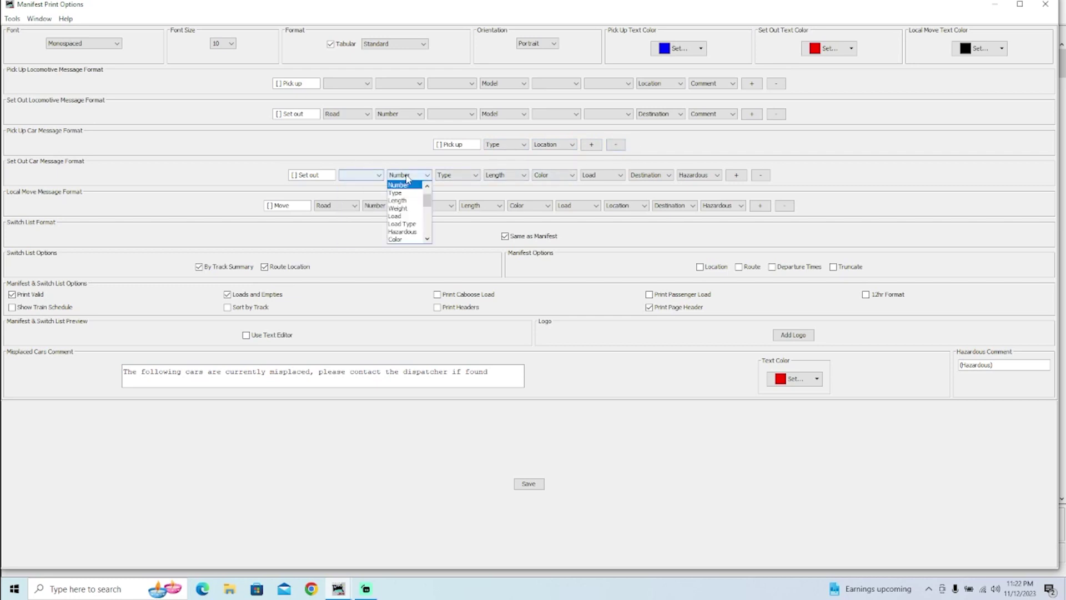
pyautogui.click(397, 185)
pyautogui.click(453, 179)
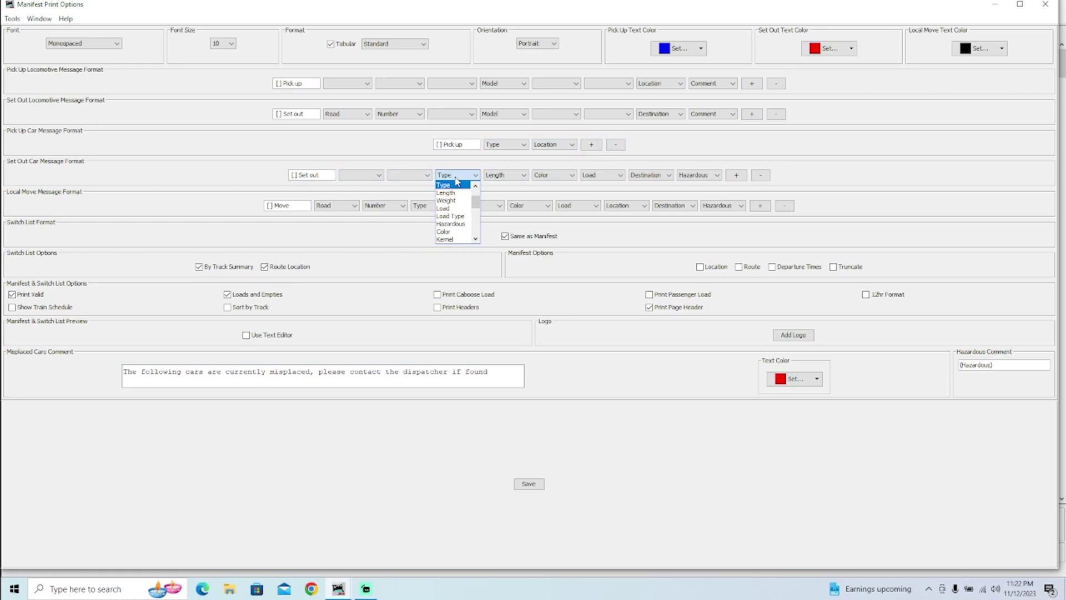
pyautogui.click(502, 175)
pyautogui.click(500, 185)
pyautogui.click(554, 176)
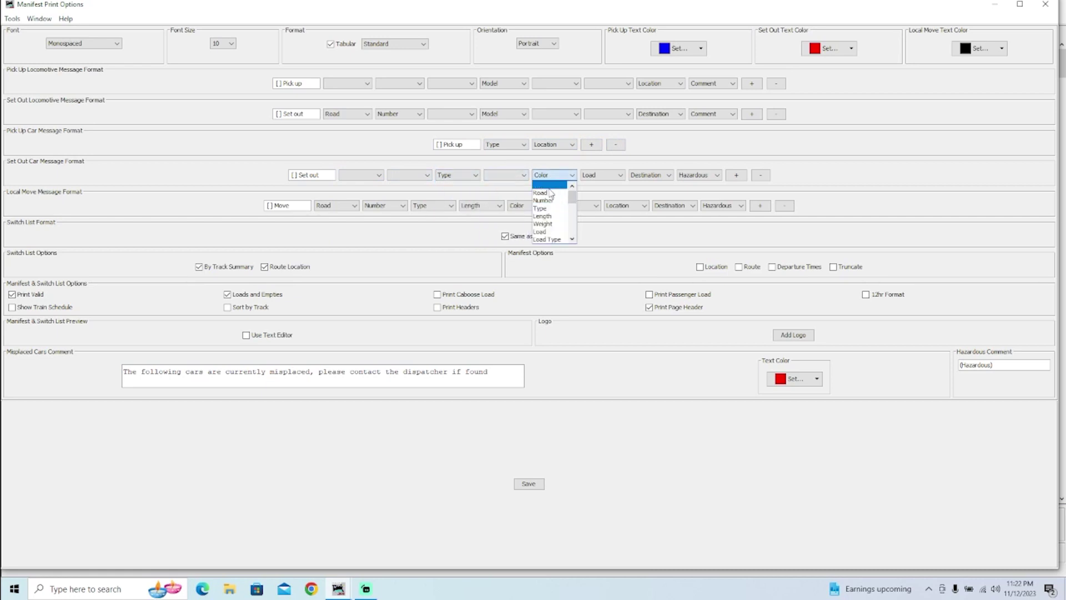
pyautogui.click(547, 185)
pyautogui.click(597, 177)
pyautogui.click(595, 185)
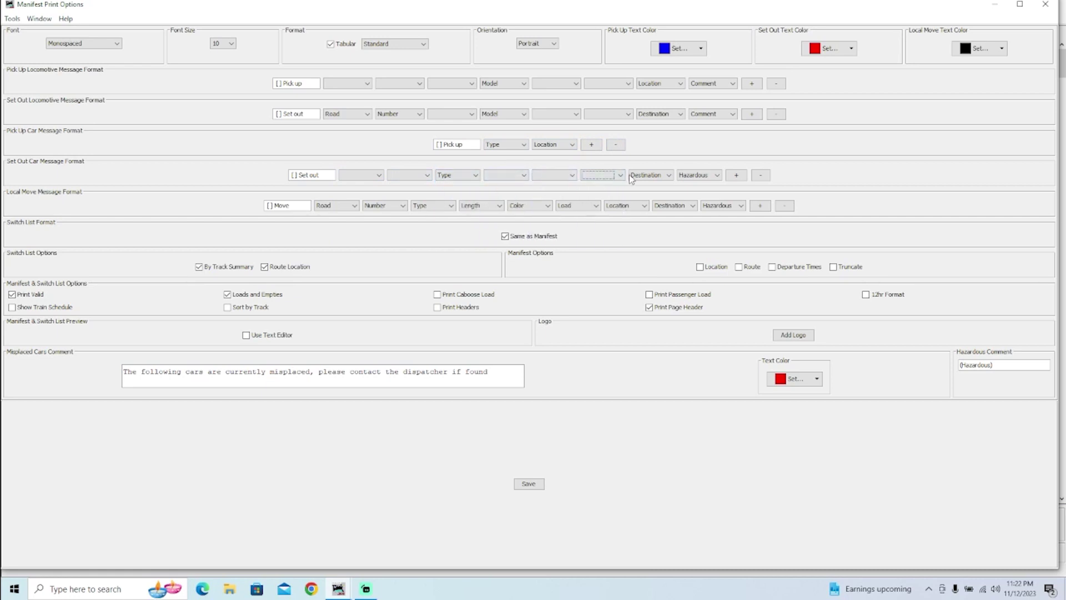
pyautogui.click(700, 174)
pyautogui.click(697, 185)
# - Remove the empty fields from the Set Out Car Message Format, then save and close the manifest print options
pyautogui.click(758, 176)
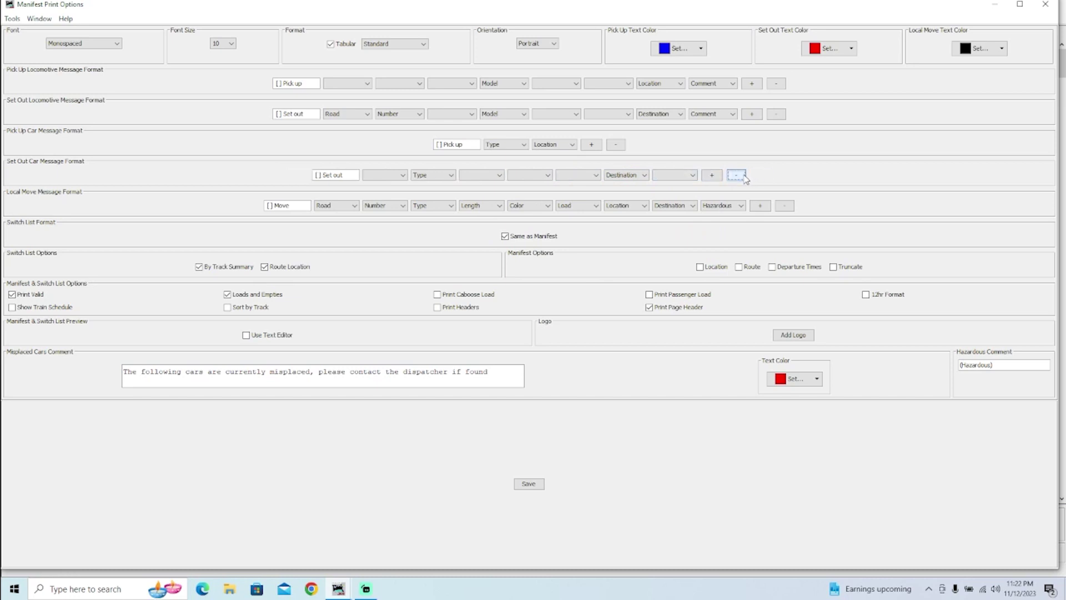
pyautogui.click(736, 177)
pyautogui.click(714, 177)
pyautogui.click(691, 177)
pyautogui.click(665, 176)
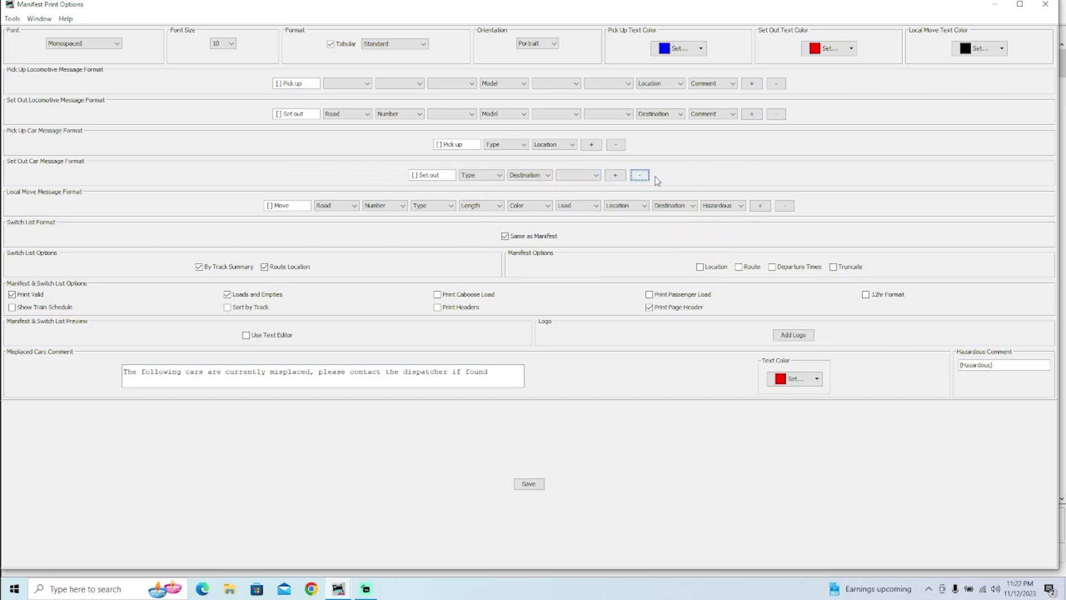
pyautogui.click(639, 177)
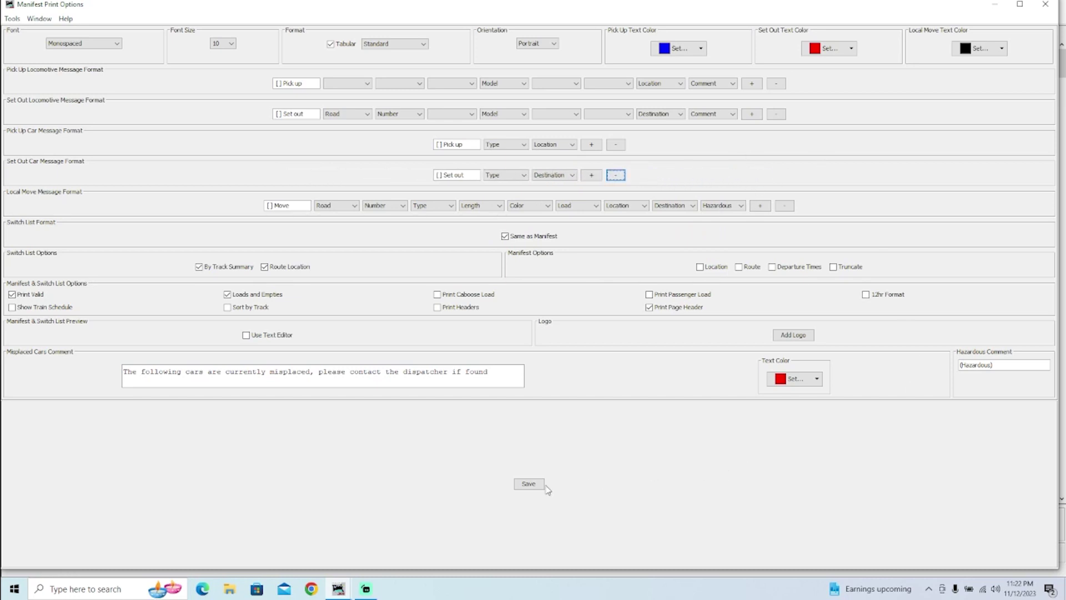
pyautogui.click(531, 484)
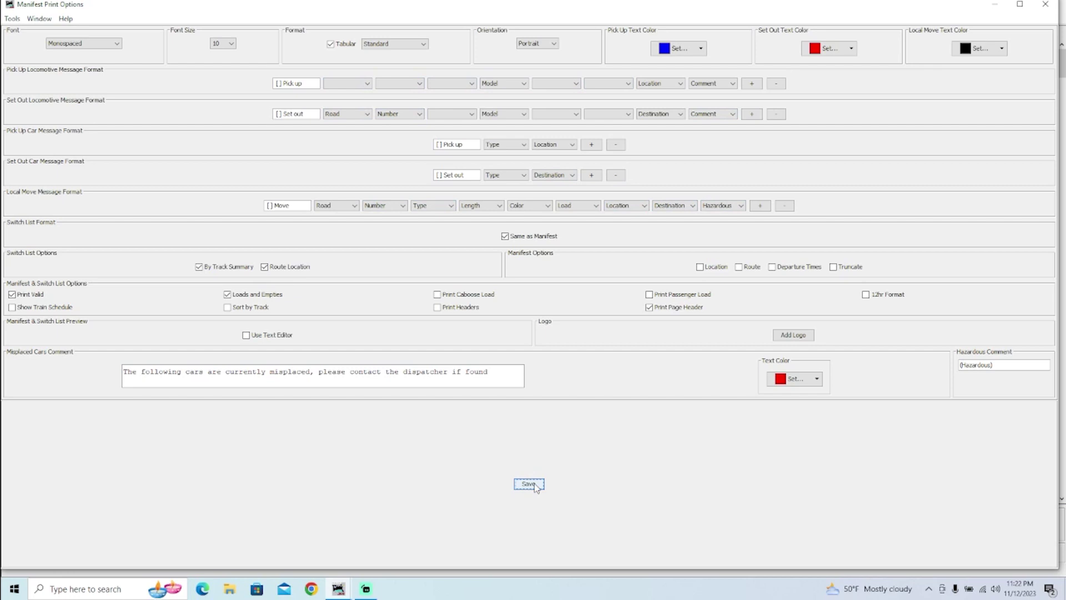
pyautogui.click(1046, 5)
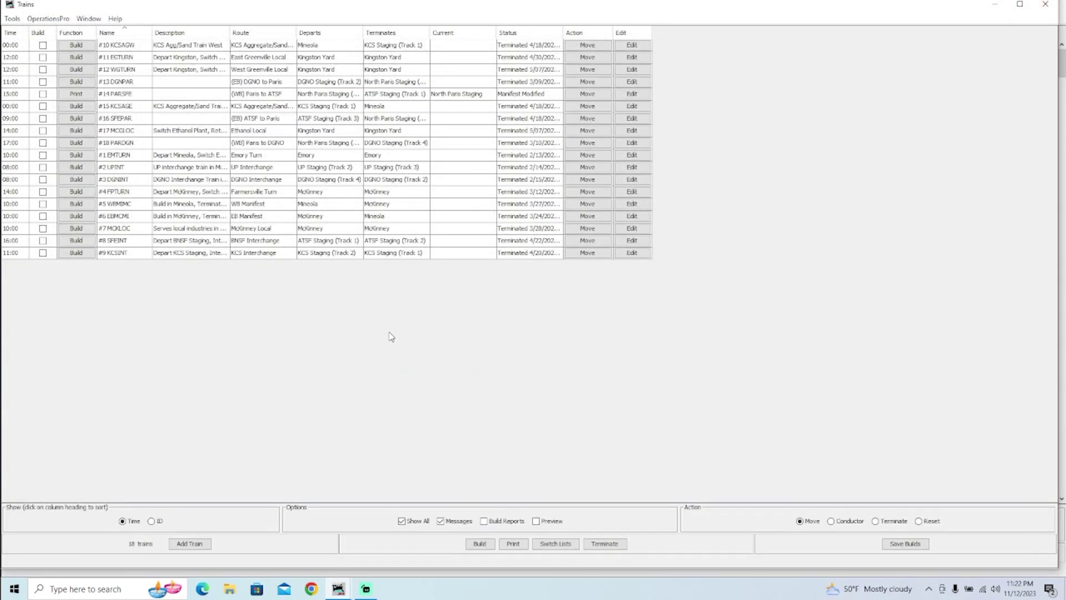
# - Print the manifest of train #14 PARSFE with Microsoft Print to PDF, saving it on the Desktop as PARSFE 2
pyautogui.click(544, 98)
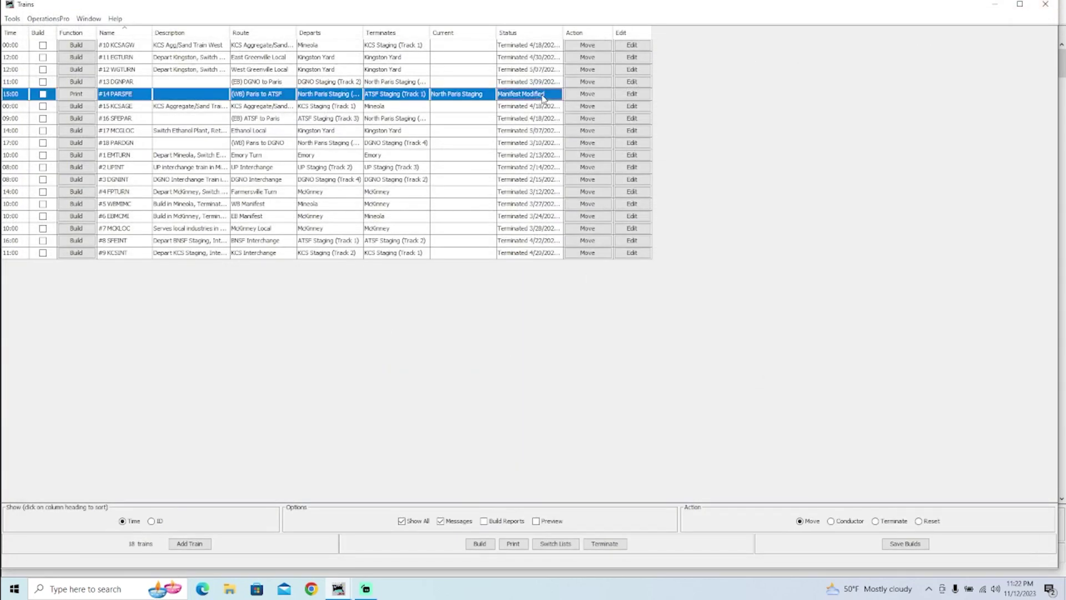
pyautogui.click(87, 95)
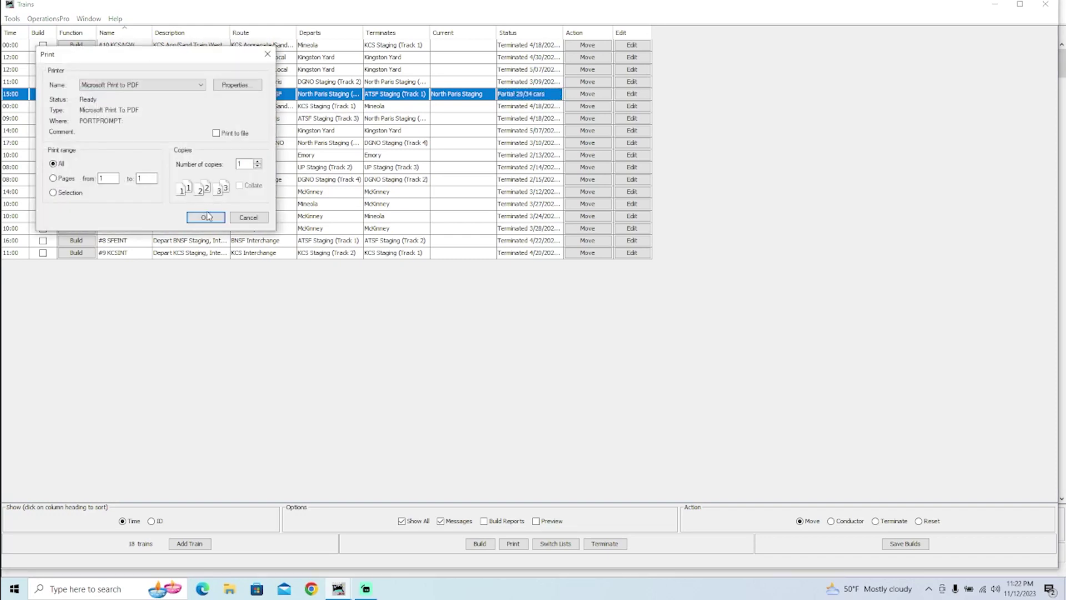
pyautogui.click(205, 216)
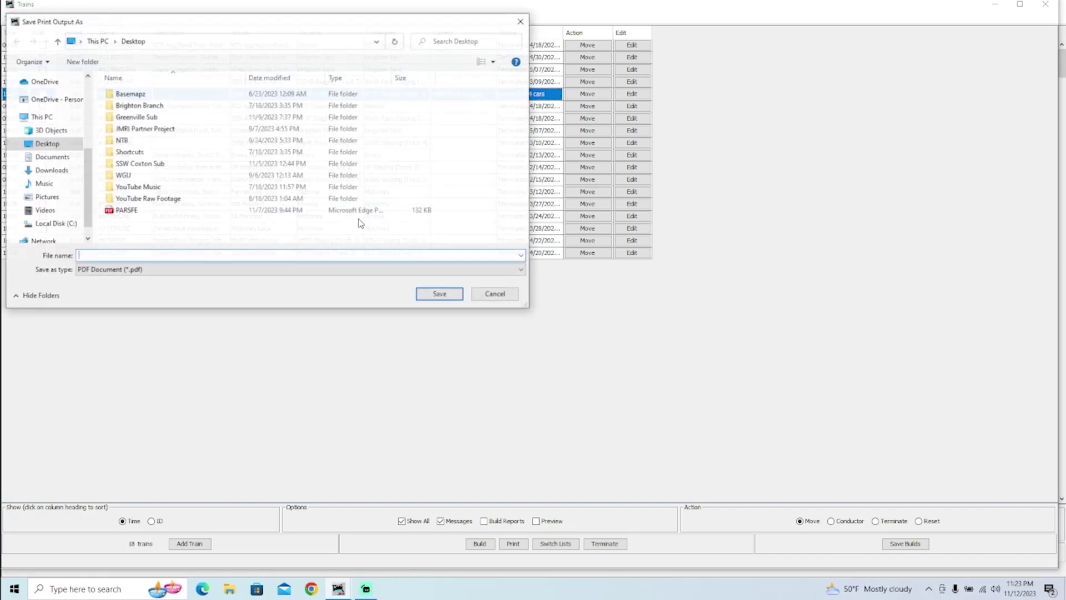
pyautogui.click(149, 211)
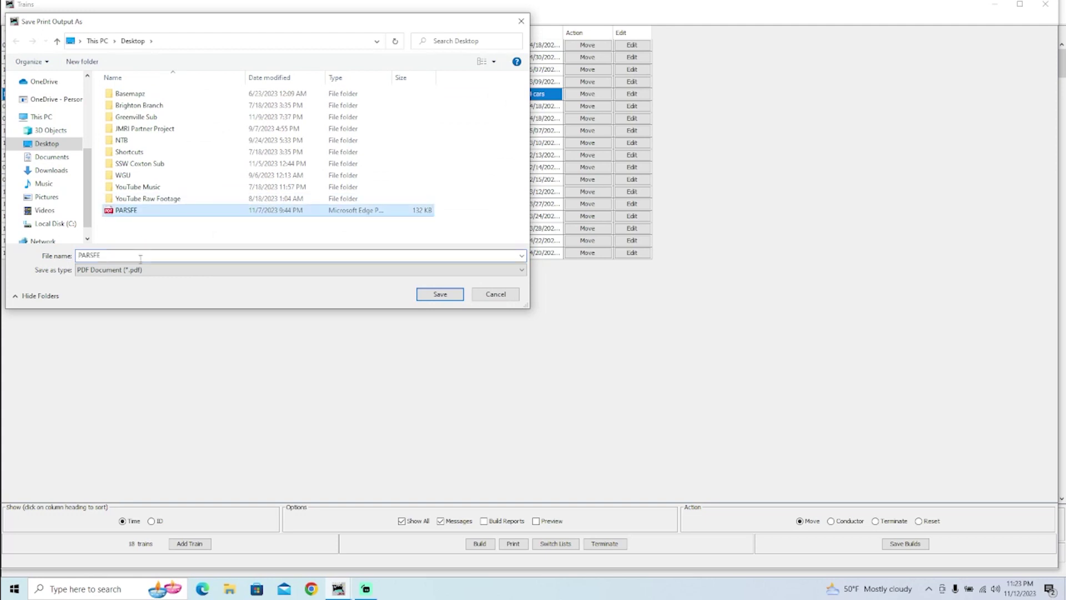
pyautogui.doubleClick(137, 255)
pyautogui.click(138, 256)
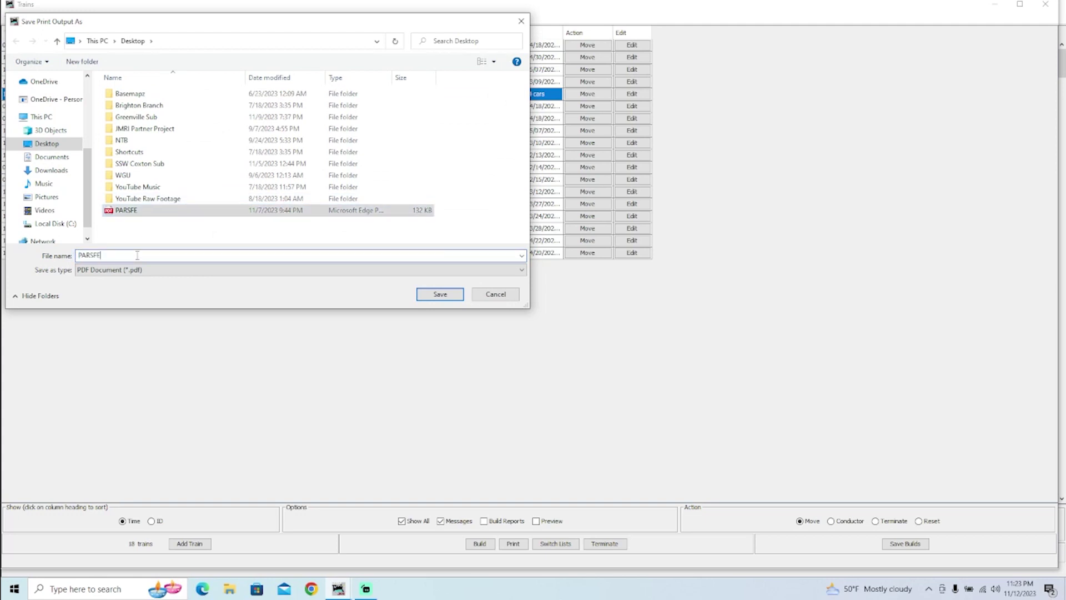
pyautogui.write('2')
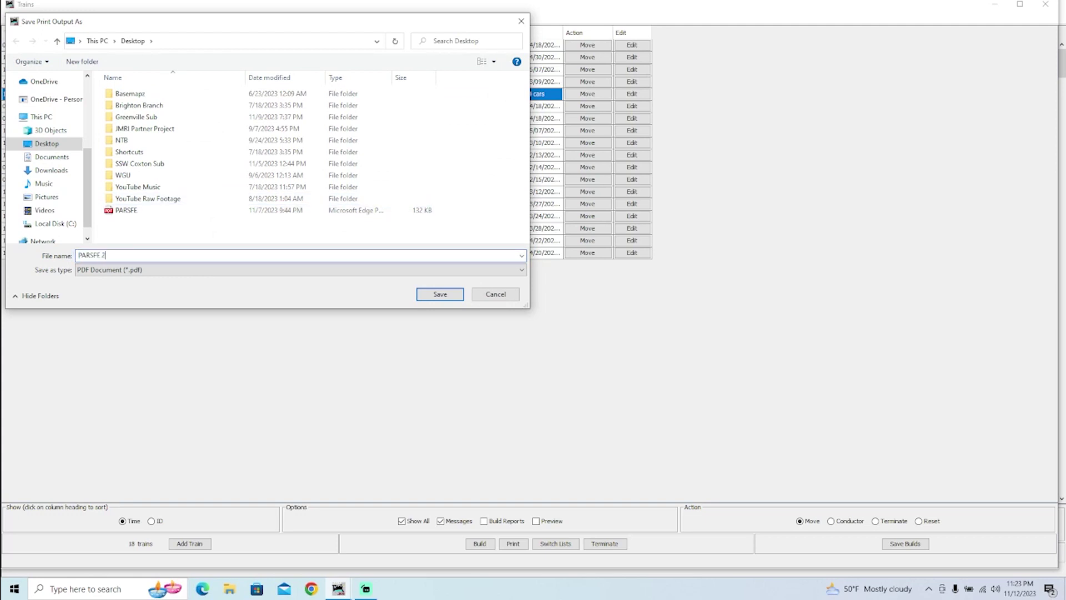
pyautogui.click(439, 294)
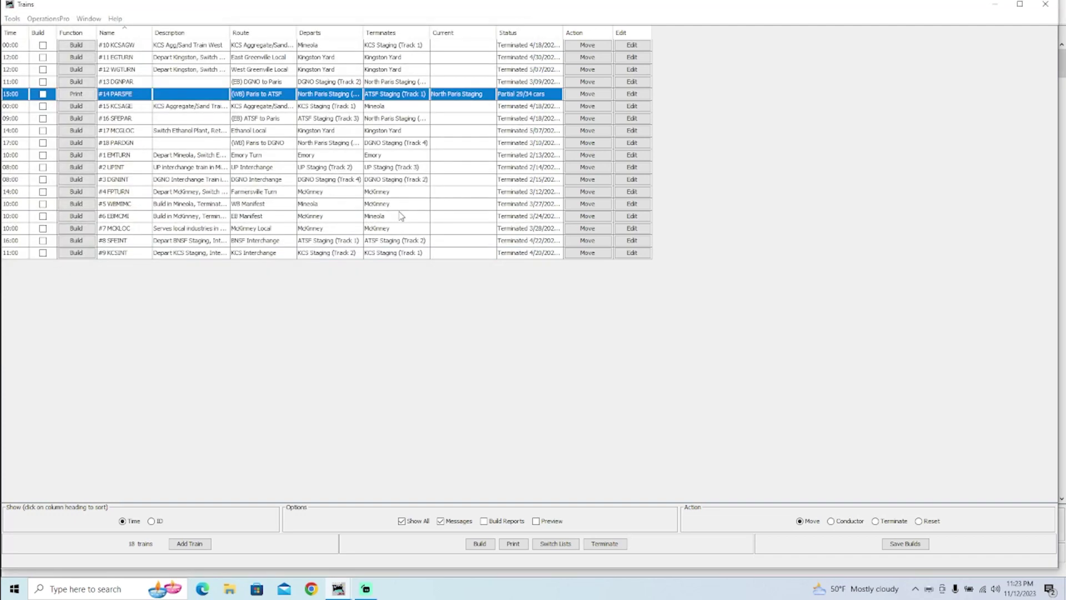
# - Switch to File Explorer and open the PARSFE 2 PDF from the Desktop folder
pyautogui.click(232, 589)
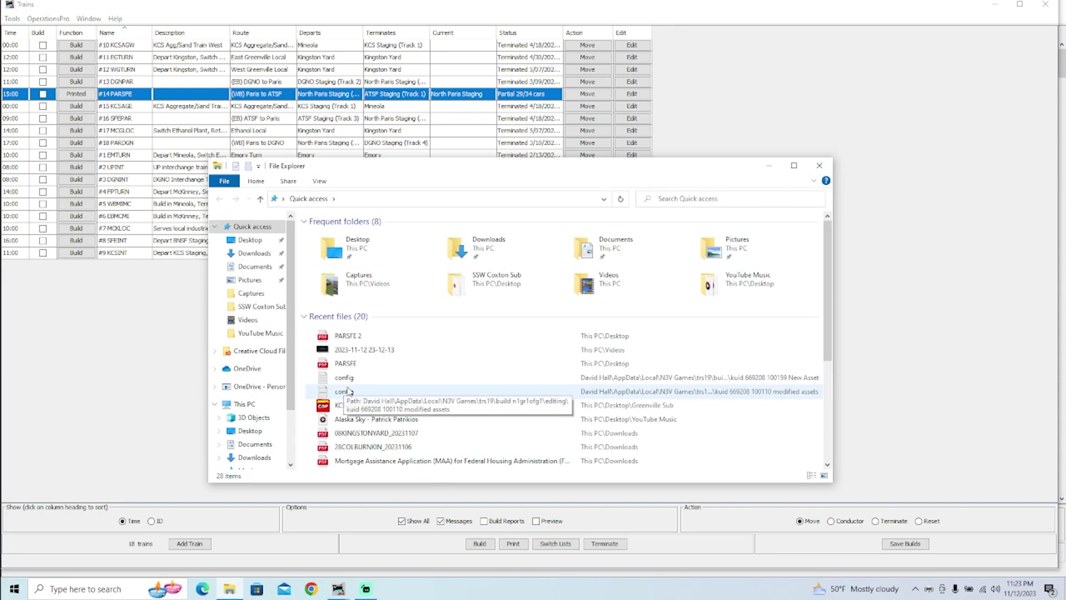
pyautogui.click(261, 431)
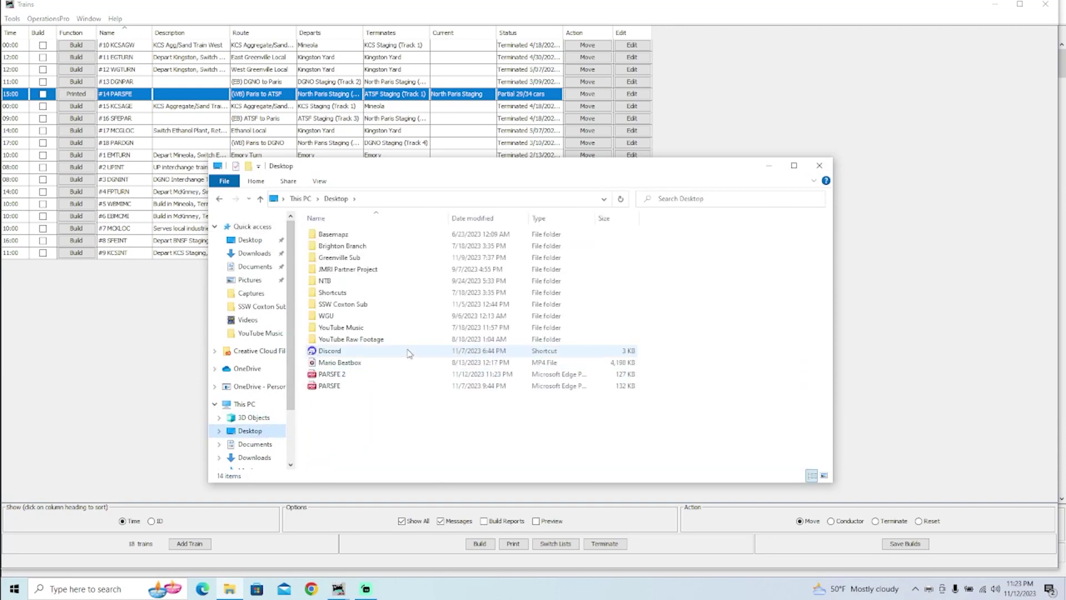
pyautogui.doubleClick(368, 375)
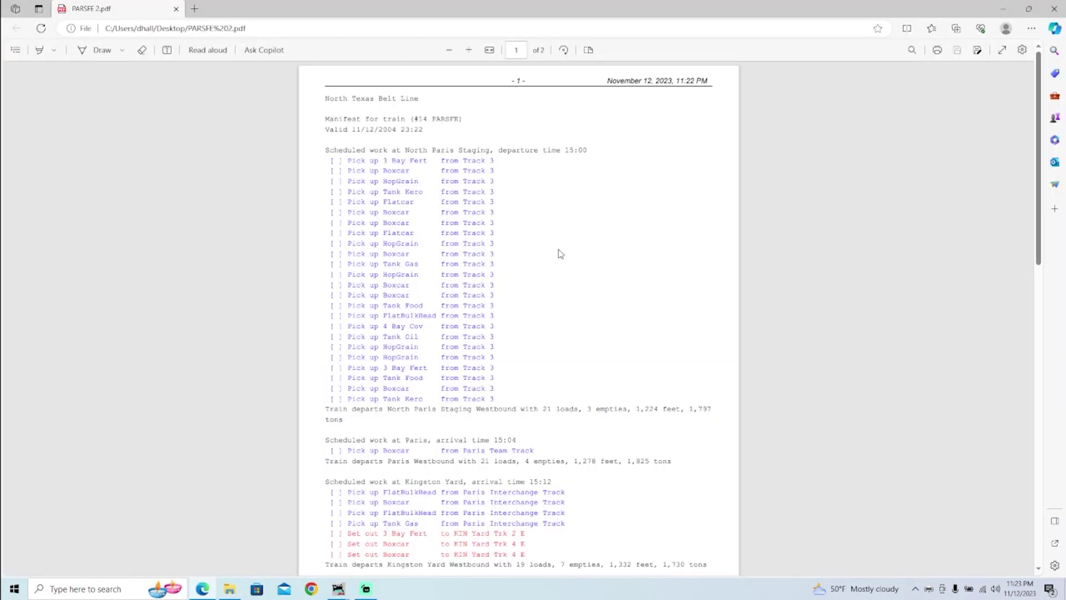
# - Examine the car types and track locations of the pickups at North Paris Staging in the simplified manifest
pyautogui.scroll(3, 517, 228)
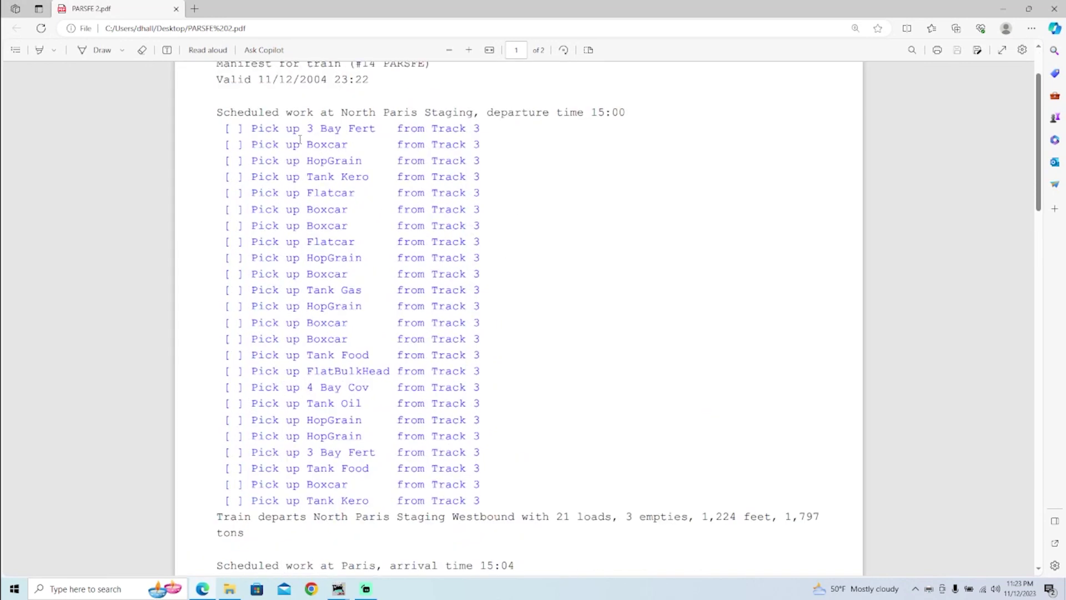
pyautogui.moveTo(268, 132); pyautogui.dragTo(304, 177)
pyautogui.click(354, 173)
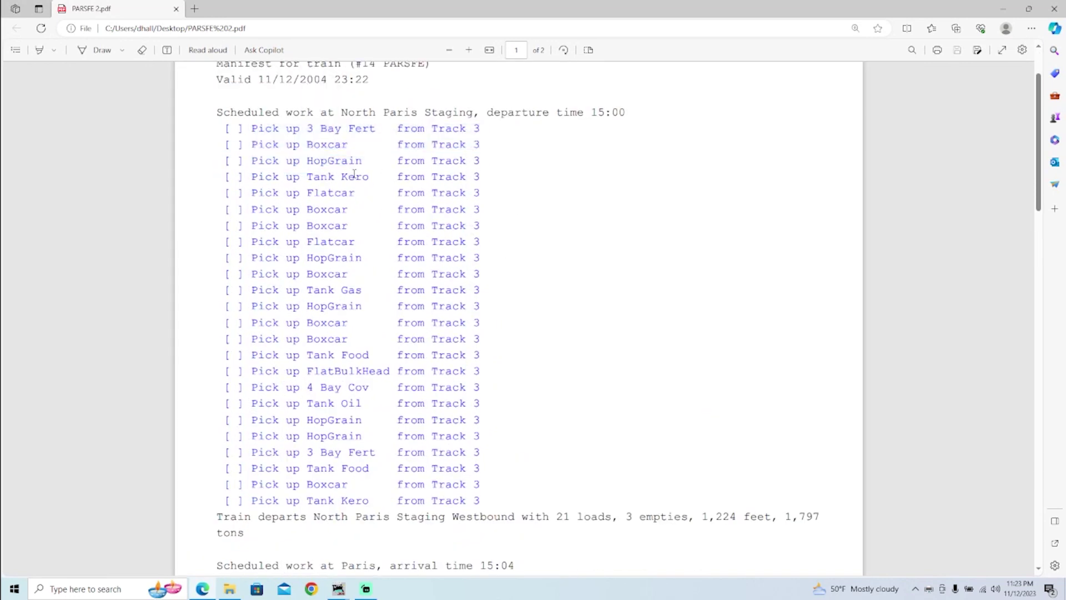
pyautogui.doubleClick(309, 160)
pyautogui.moveTo(432, 161); pyautogui.dragTo(488, 162)
pyautogui.click(604, 177)
pyautogui.moveTo(307, 243); pyautogui.dragTo(481, 243)
pyautogui.click(588, 262)
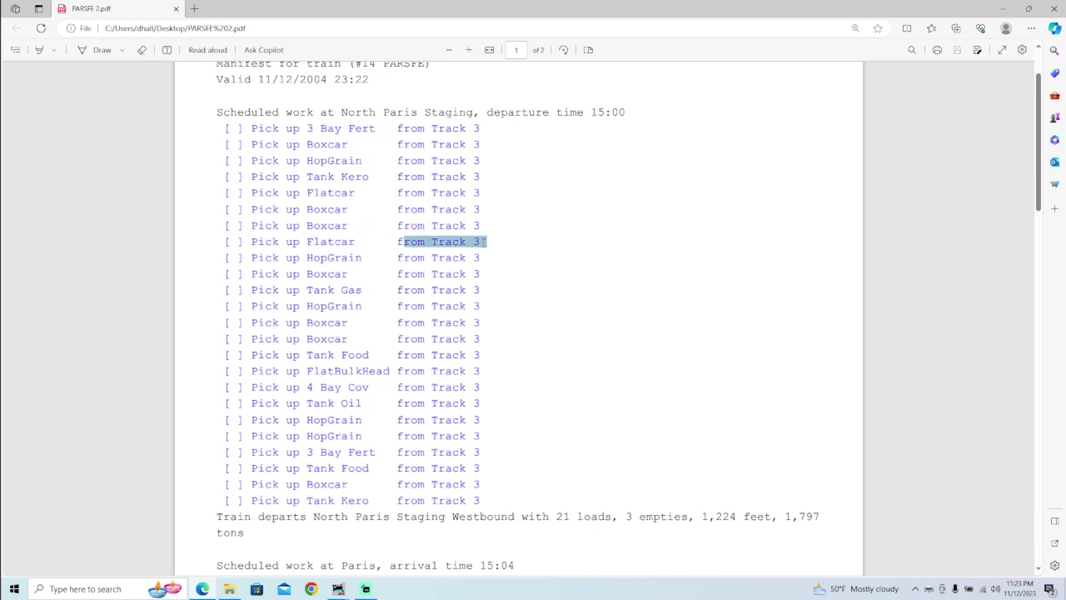
pyautogui.click(559, 279)
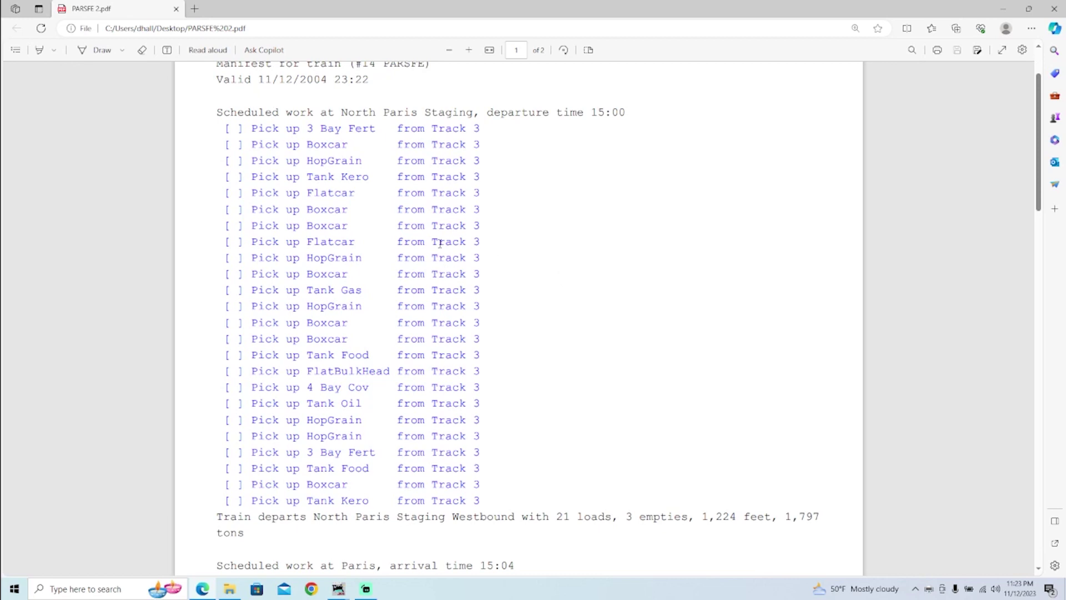
# - Review the manifest's scheduled pickups and set outs at Paris, Kingston Yard and ATSF Staging
pyautogui.scroll(-6, 523, 278)
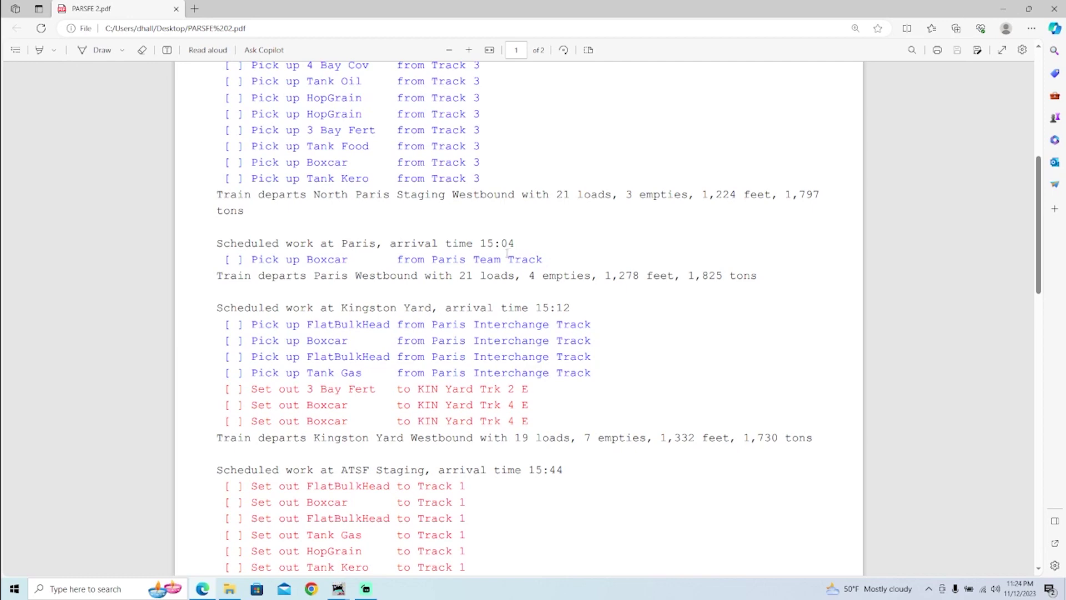
pyautogui.scroll(7, 507, 254)
pyautogui.scroll(-5, 560, 320)
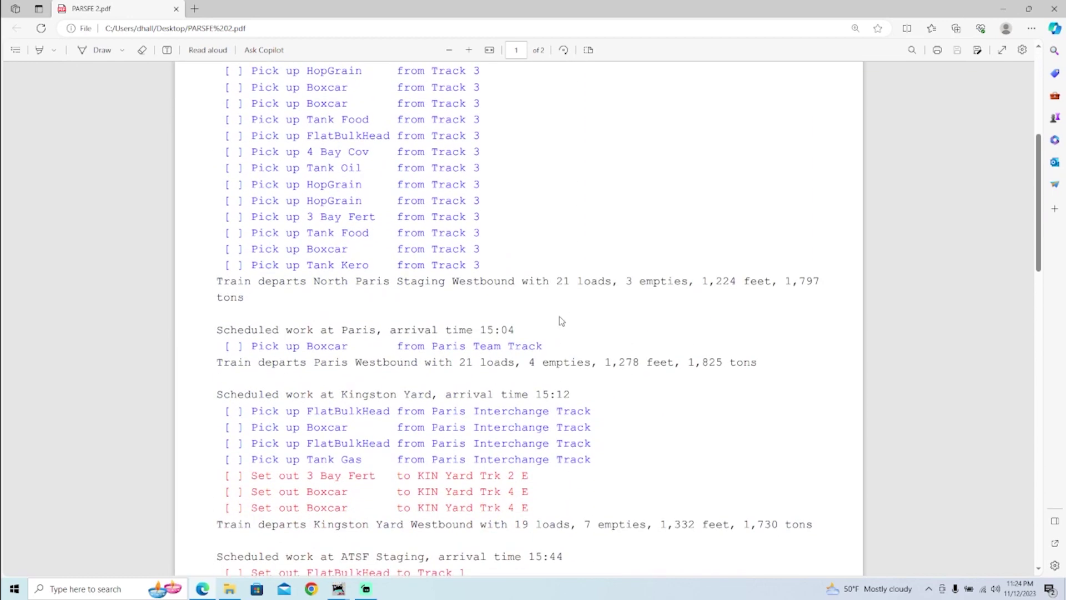
pyautogui.scroll(-3, 561, 320)
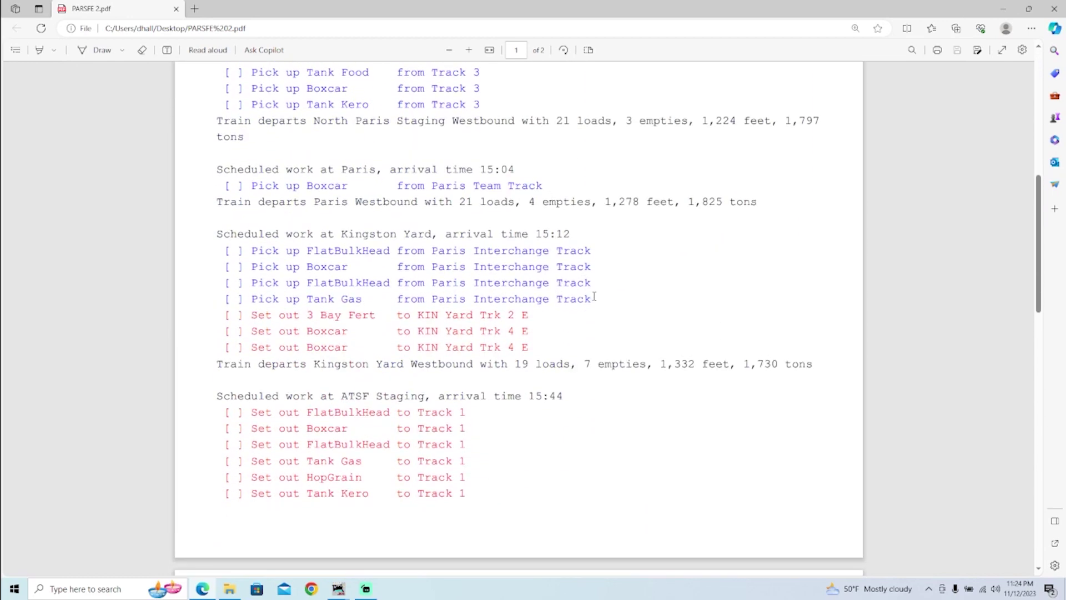
pyautogui.scroll(2, 594, 297)
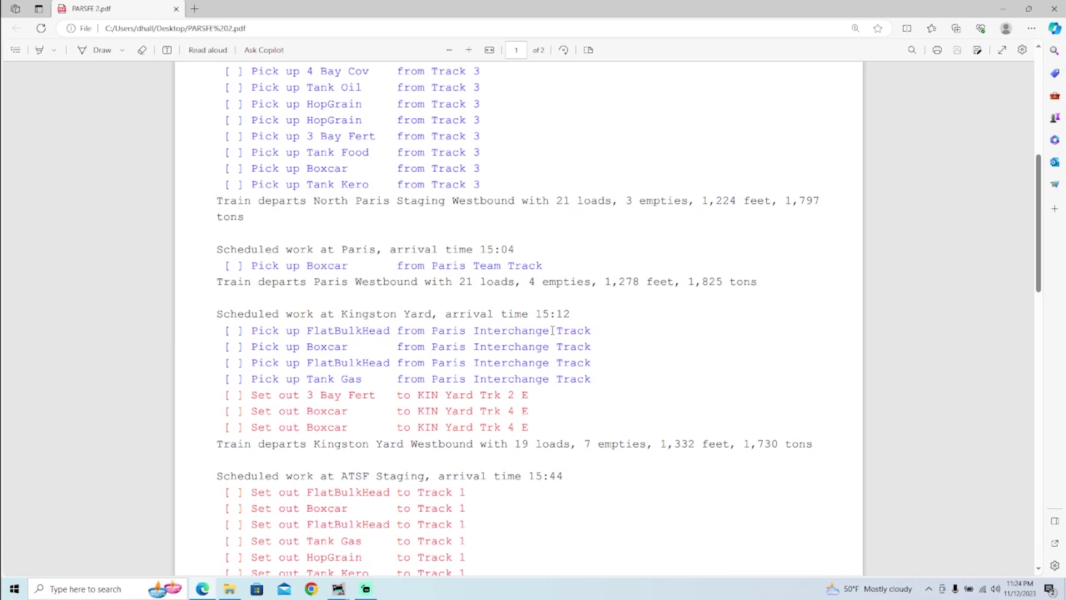
# - Re-examine the car types and tracks of the pickups at North Paris Staging in the simplified manifest
pyautogui.scroll(6, 558, 369)
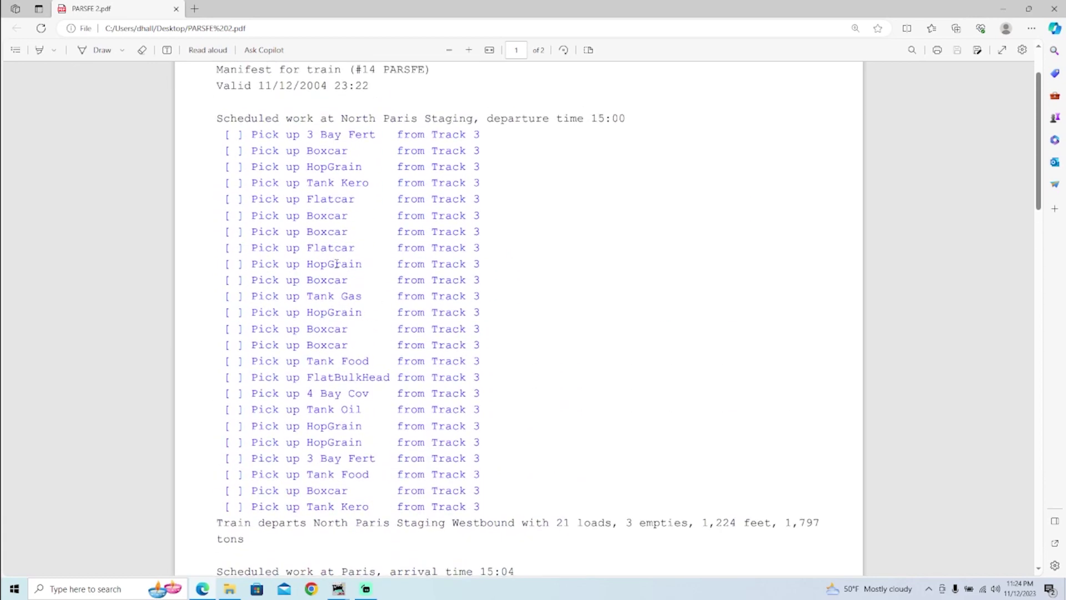
pyautogui.moveTo(304, 231); pyautogui.dragTo(578, 290)
pyautogui.click(580, 290)
pyautogui.scroll(-4, 544, 294)
pyautogui.scroll(4, 543, 252)
pyautogui.scroll(-7, 432, 288)
pyautogui.scroll(4, 471, 299)
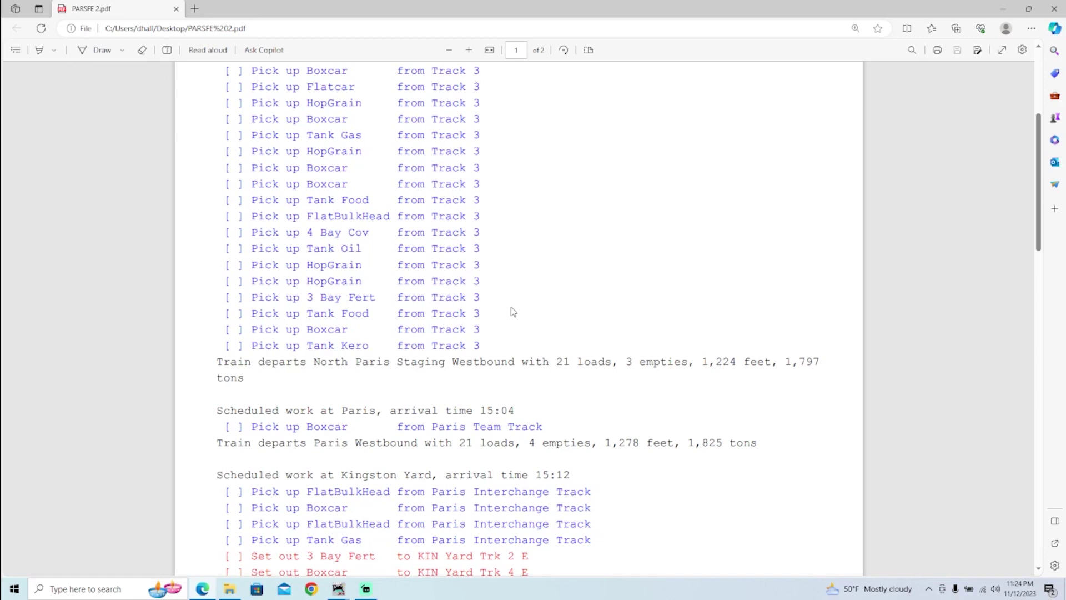
# - Inspect the ATSF Staging set outs across both manifest pages, checking each car type against its destination track
pyautogui.scroll(-5, 513, 311)
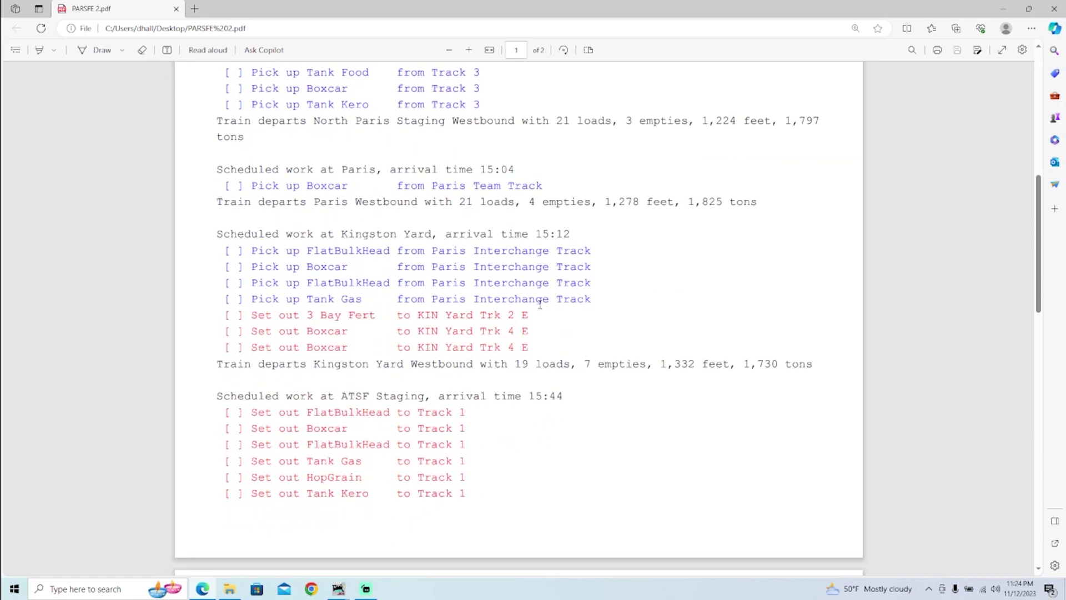
pyautogui.scroll(-8, 512, 342)
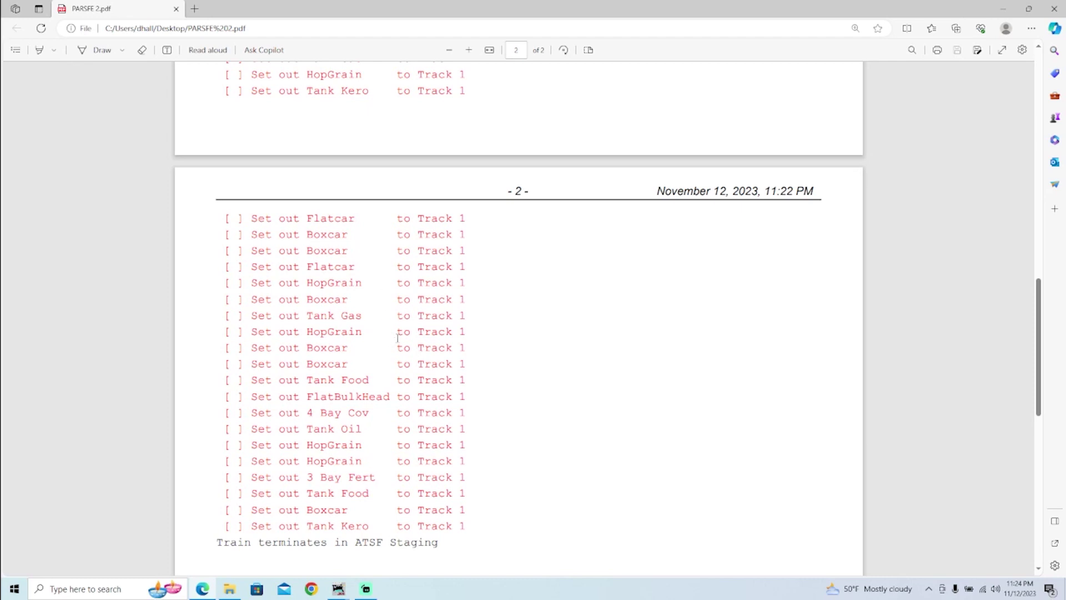
pyautogui.scroll(5, 454, 310)
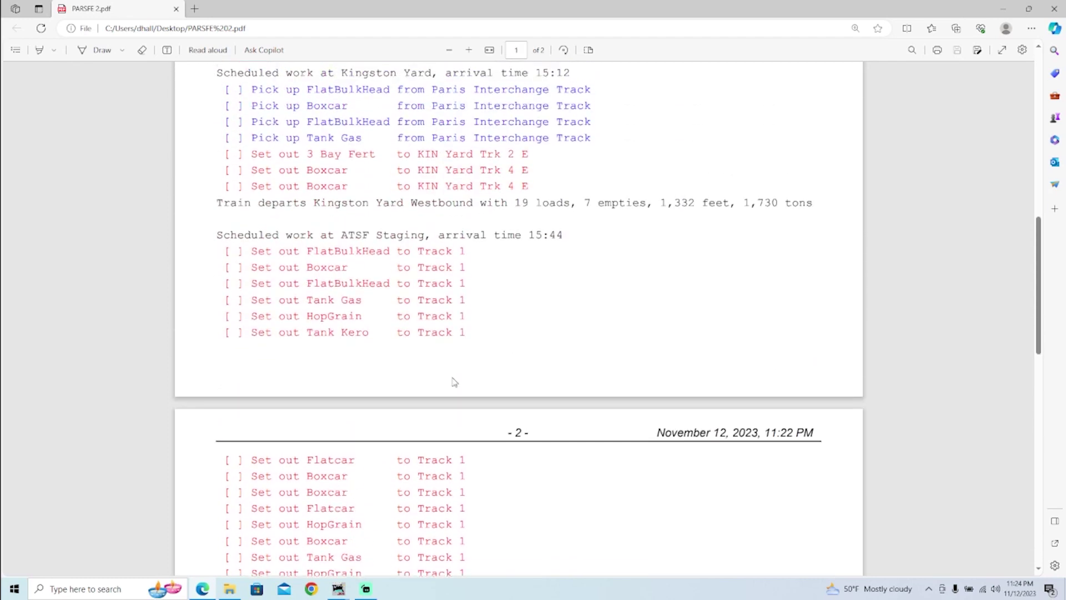
pyautogui.scroll(-2, 316, 268)
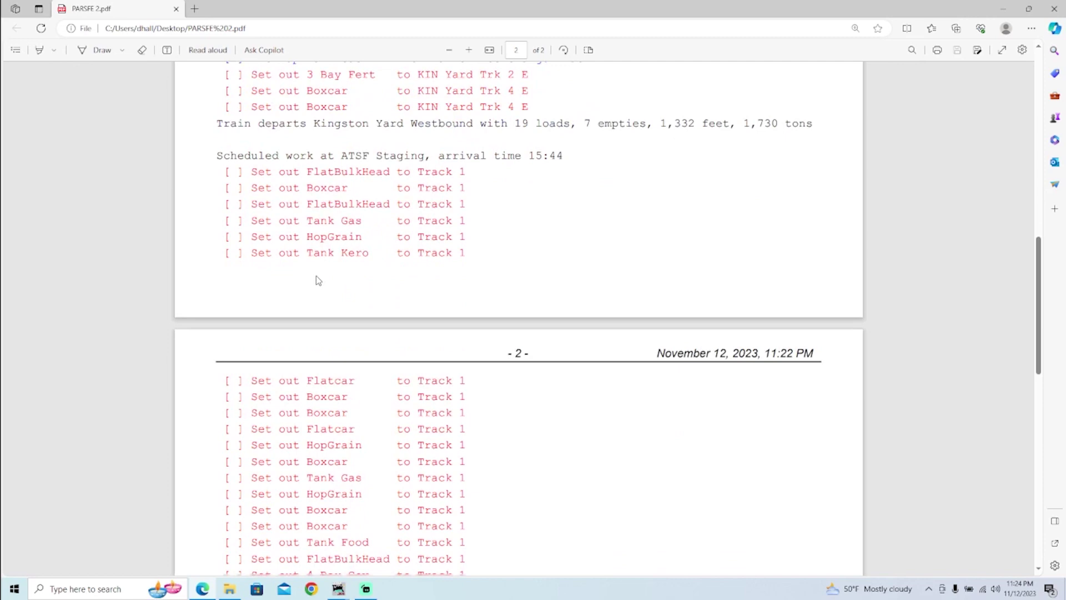
pyautogui.moveTo(309, 219); pyautogui.dragTo(473, 235)
pyautogui.click(415, 254)
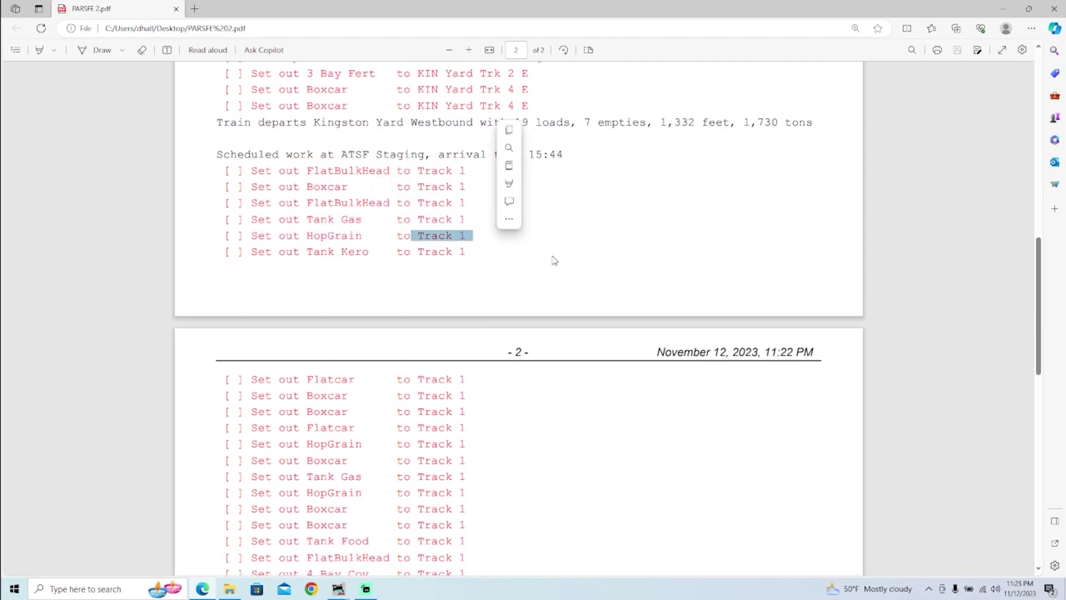
pyautogui.click(554, 261)
# - Return to the start of the manifest and examine the boxcar pickup scheduled at Paris
pyautogui.scroll(3, 521, 264)
pyautogui.scroll(10, 461, 320)
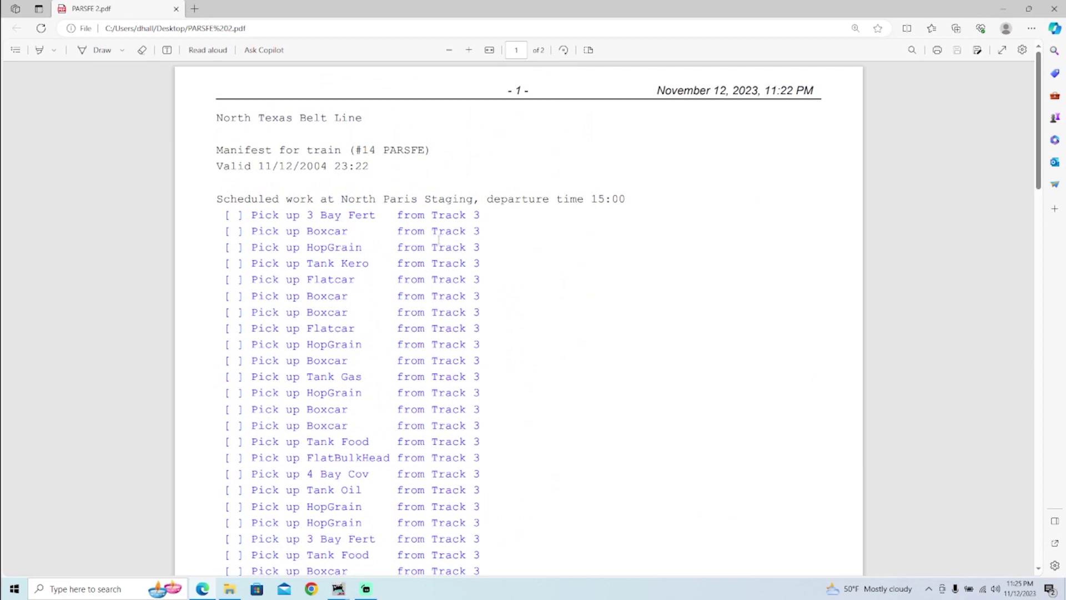
pyautogui.scroll(-5, 394, 269)
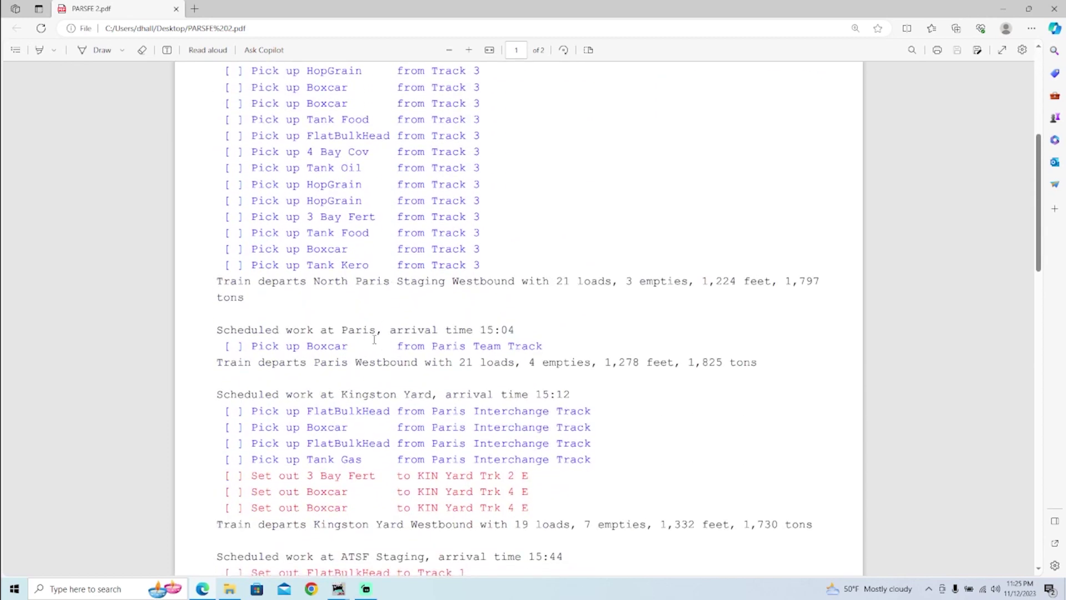
pyautogui.scroll(-3, 366, 304)
pyautogui.moveTo(306, 250); pyautogui.dragTo(382, 249)
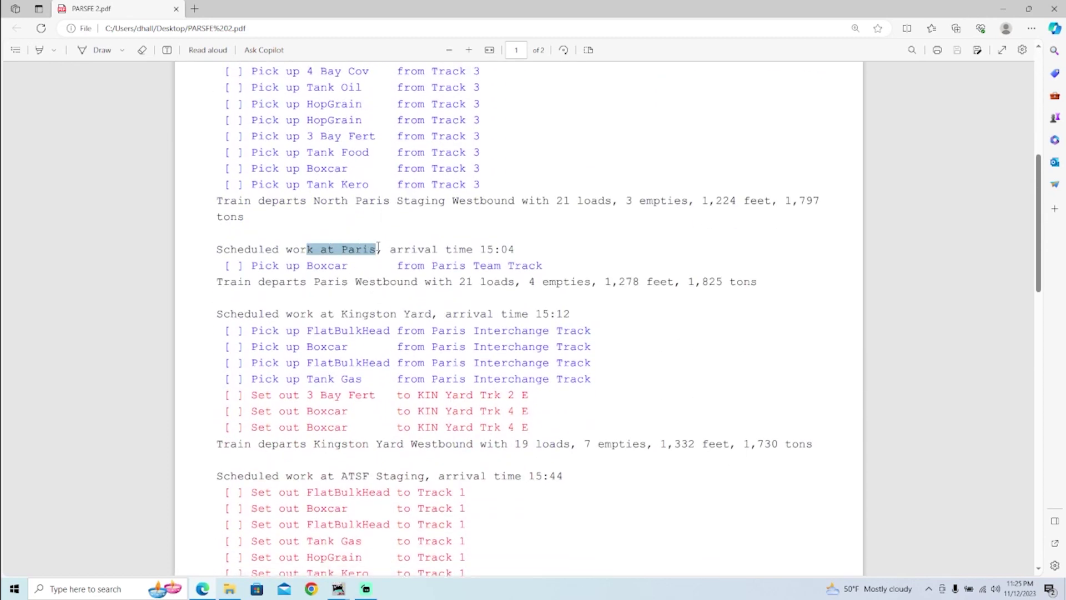
pyautogui.click(271, 265)
pyautogui.moveTo(272, 266); pyautogui.dragTo(543, 266)
pyautogui.click(457, 283)
pyautogui.click(566, 272)
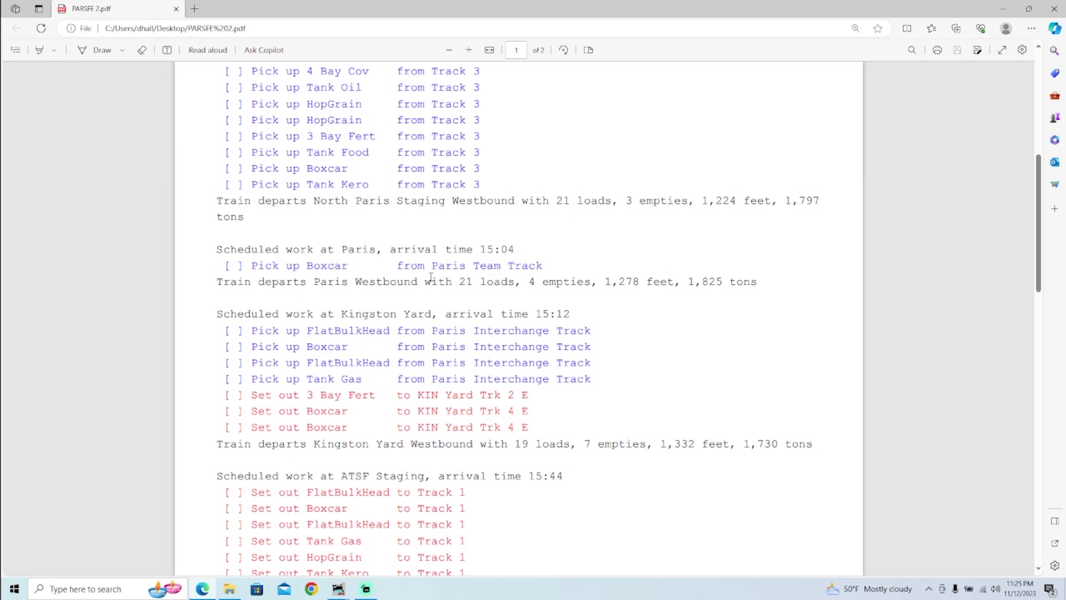
# - Examine the car types and Paris Interchange Track locations of the pickups scheduled at Kingston Yard
pyautogui.scroll(-3, 399, 268)
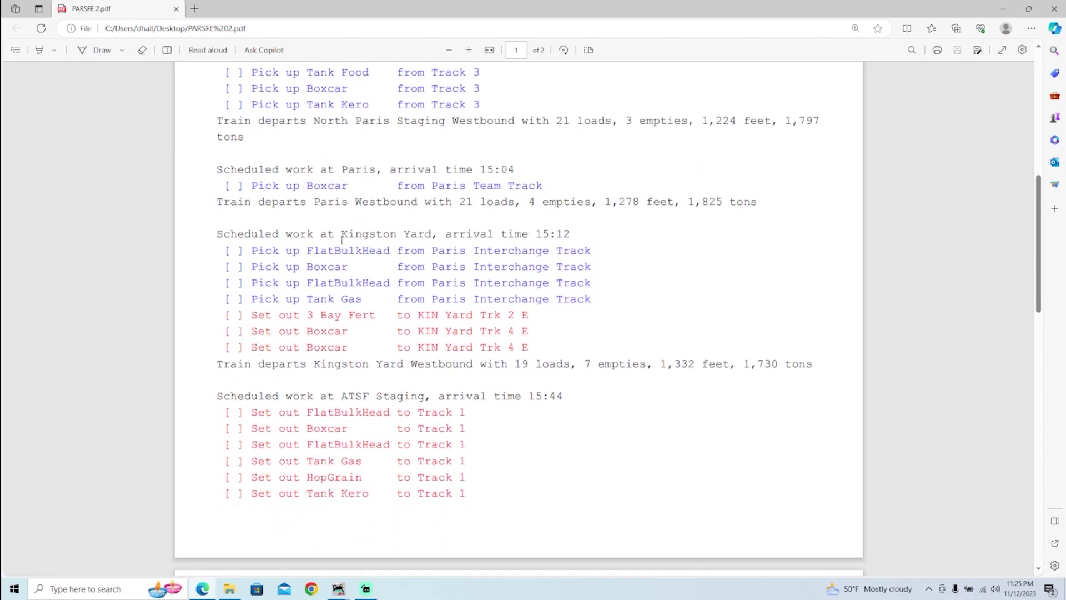
pyautogui.scroll(-3, 390, 264)
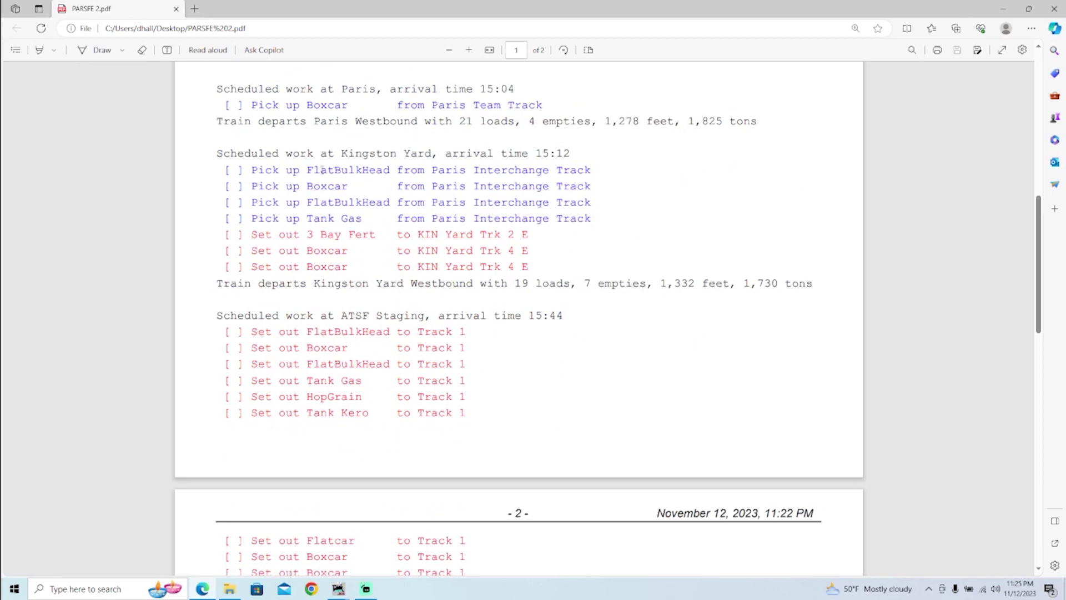
pyautogui.moveTo(321, 170); pyautogui.dragTo(452, 202)
pyautogui.click(405, 214)
pyautogui.moveTo(433, 169); pyautogui.dragTo(561, 218)
pyautogui.click(633, 210)
pyautogui.moveTo(325, 174); pyautogui.dragTo(363, 220)
pyautogui.click(430, 193)
pyautogui.moveTo(309, 171); pyautogui.dragTo(364, 220)
pyautogui.click(650, 211)
pyautogui.moveTo(326, 173); pyautogui.dragTo(397, 210)
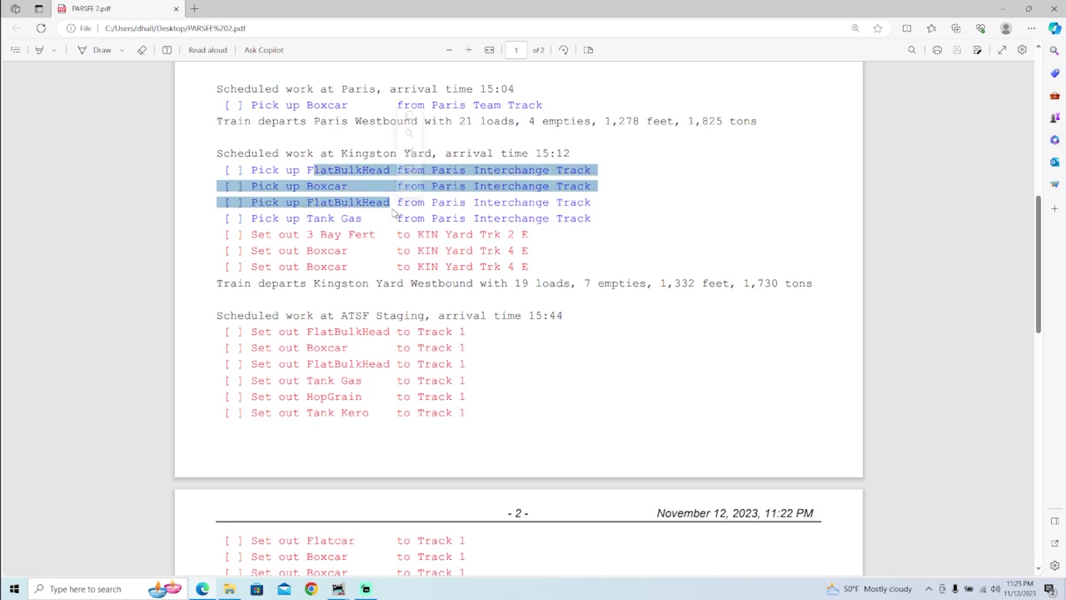
pyautogui.click(652, 216)
# - Examine the Kingston Yard set outs and their destination yard tracks
pyautogui.scroll(-3, 565, 239)
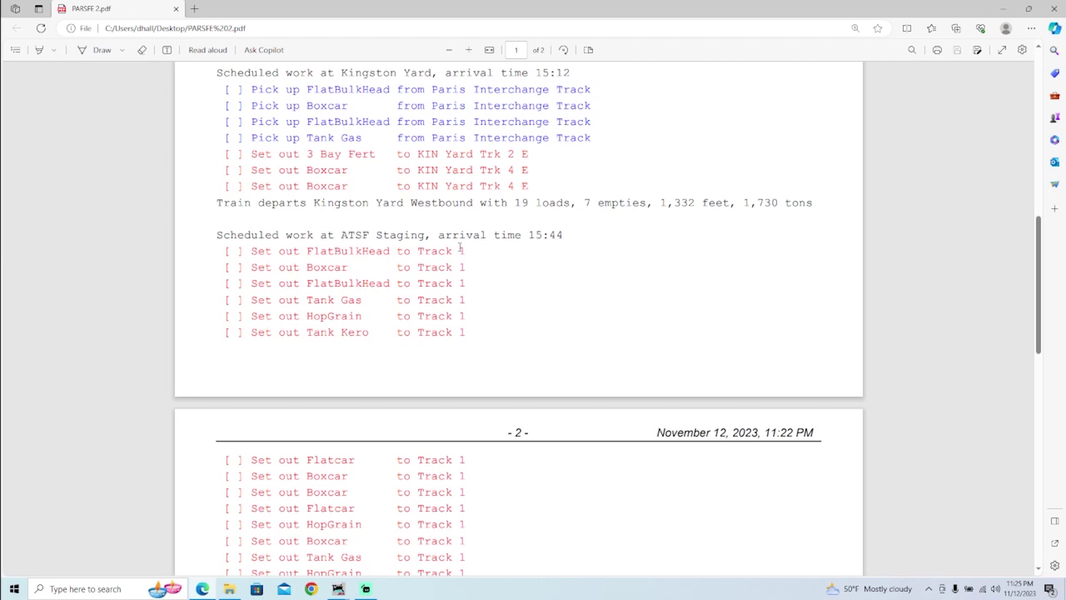
pyautogui.moveTo(442, 170); pyautogui.dragTo(607, 174)
pyautogui.moveTo(417, 156); pyautogui.dragTo(644, 184)
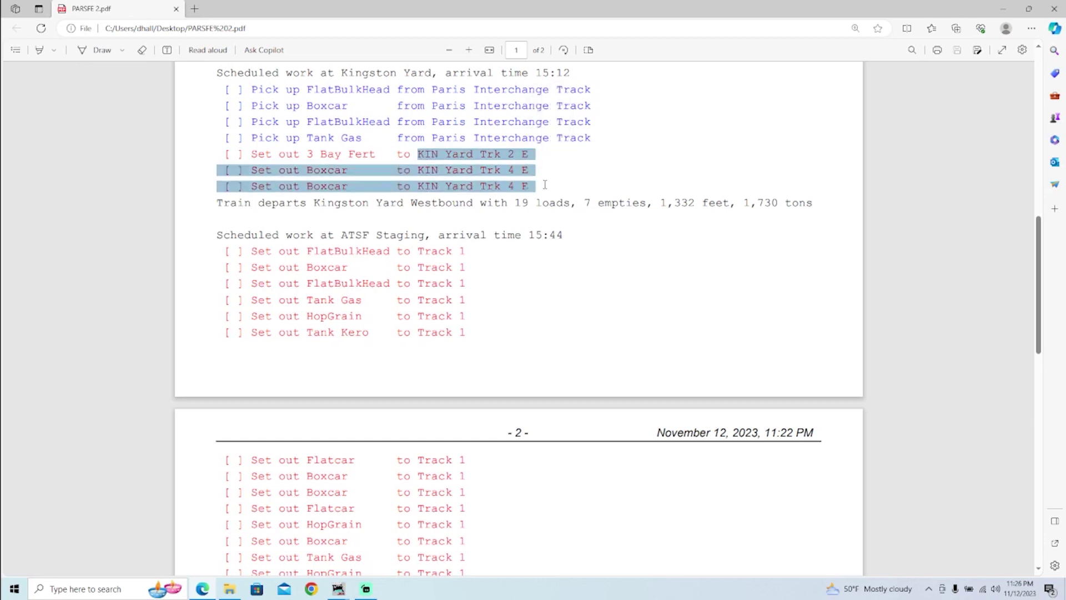
pyautogui.click(710, 176)
pyautogui.moveTo(417, 155); pyautogui.dragTo(624, 179)
pyautogui.click(666, 161)
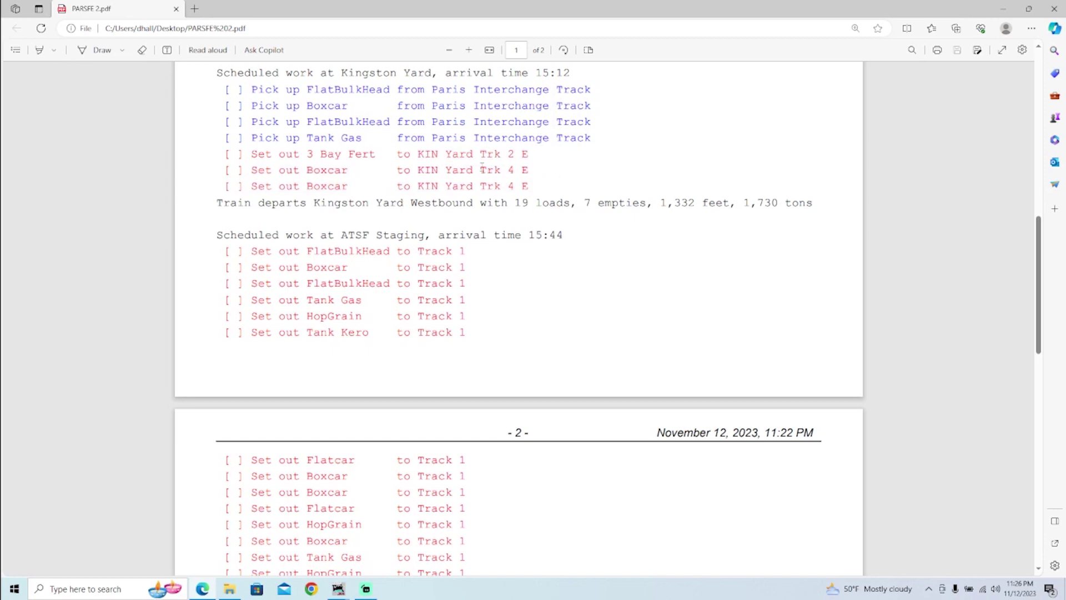
pyautogui.moveTo(421, 156); pyautogui.dragTo(530, 187)
pyautogui.click(546, 150)
pyautogui.scroll(2, 547, 244)
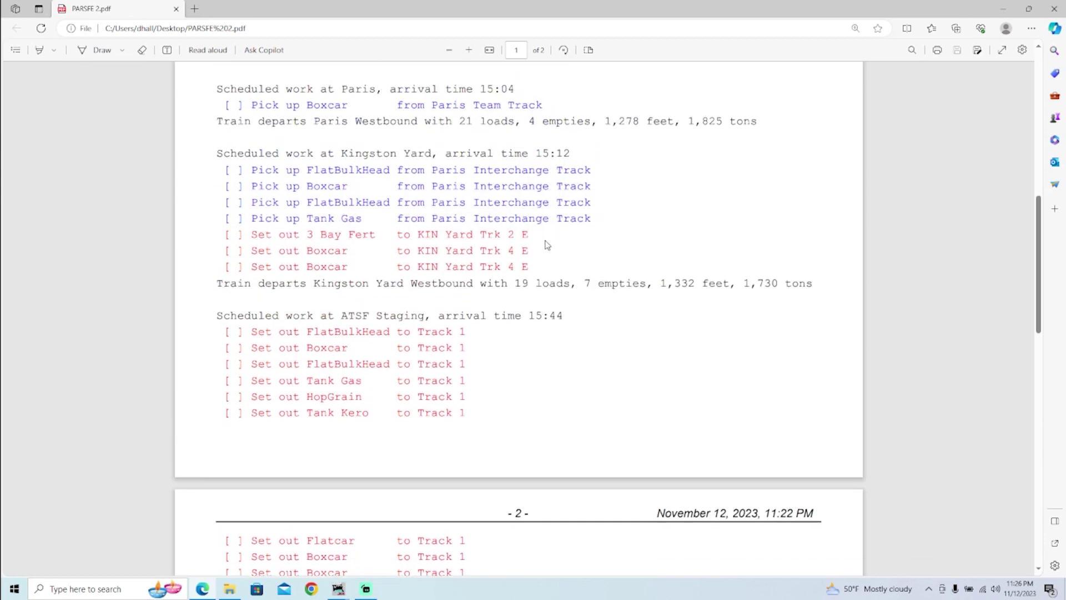
pyautogui.moveTo(435, 234); pyautogui.dragTo(555, 267)
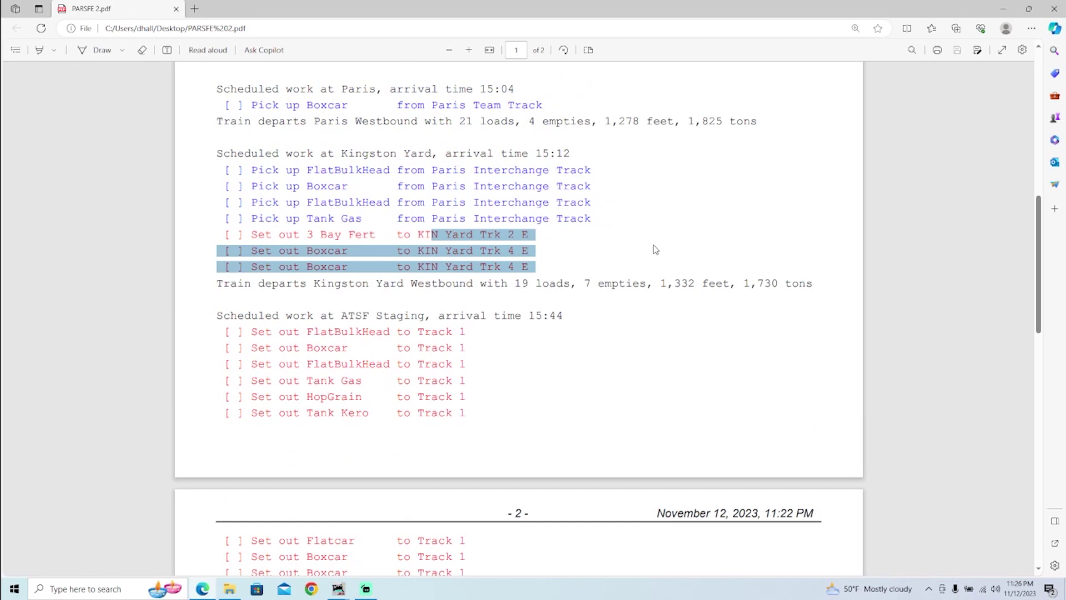
pyautogui.click(626, 252)
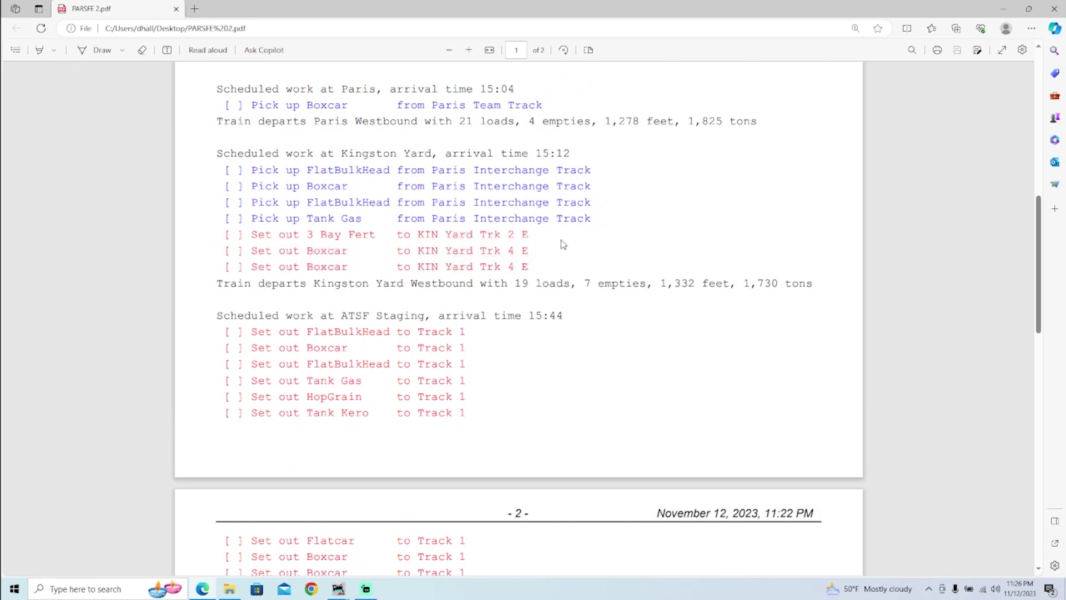
# - Look through the remaining ATSF Staging set outs to the end of the manifest, then return to its start
pyautogui.scroll(-2, 565, 246)
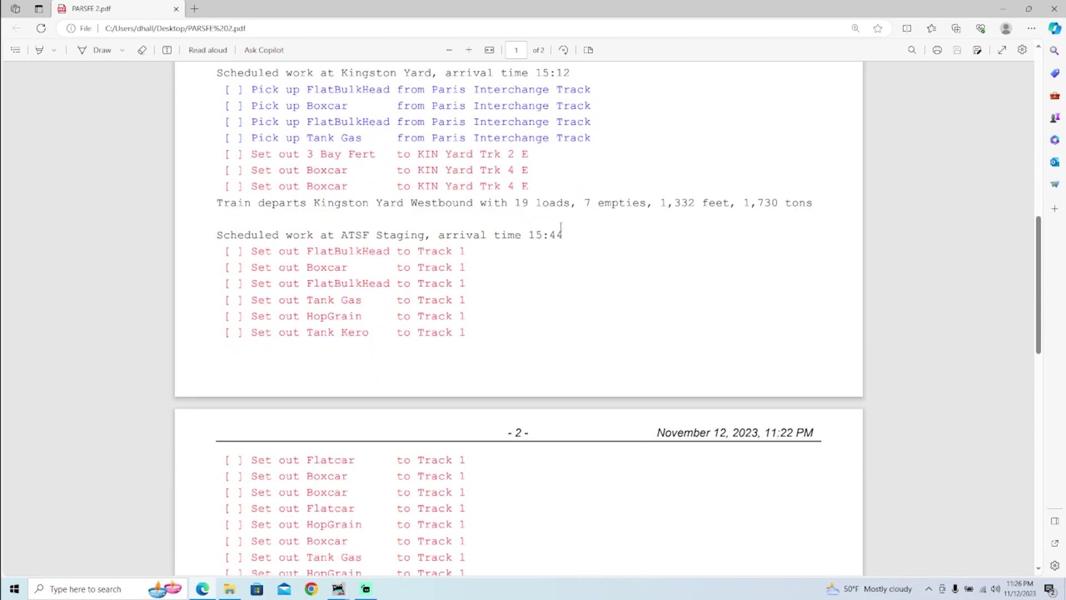
pyautogui.scroll(-1, 485, 281)
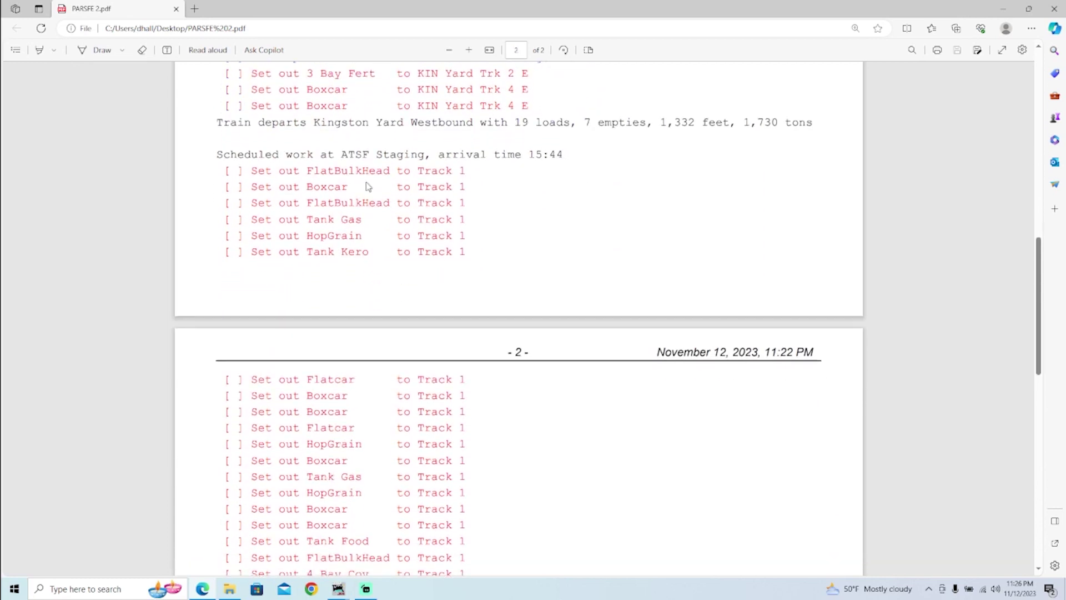
pyautogui.scroll(-3, 366, 177)
pyautogui.scroll(-4, 381, 138)
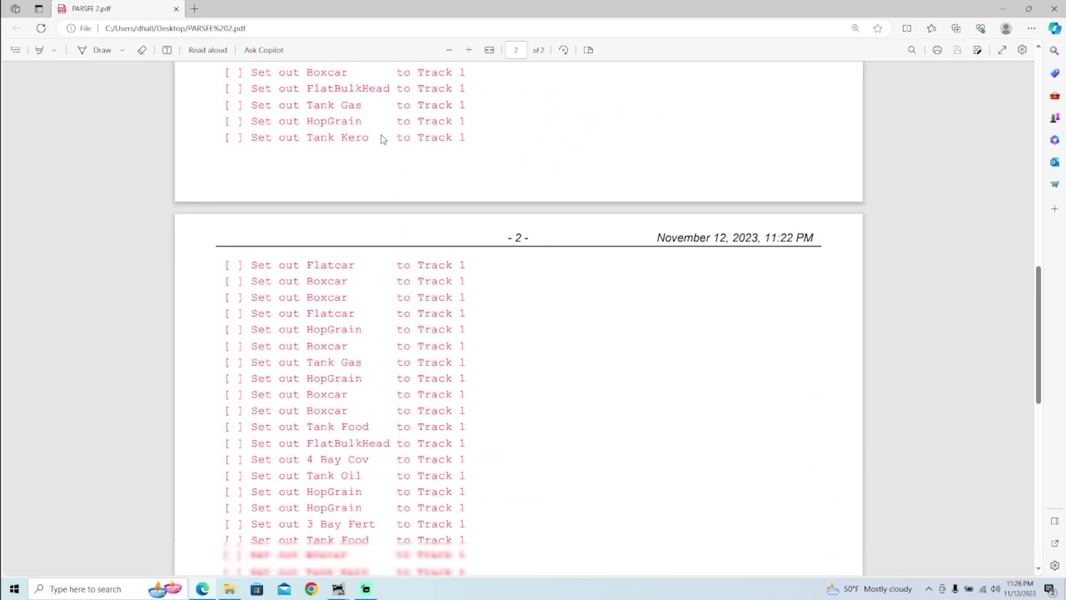
pyautogui.scroll(-4, 359, 302)
pyautogui.scroll(20, 360, 302)
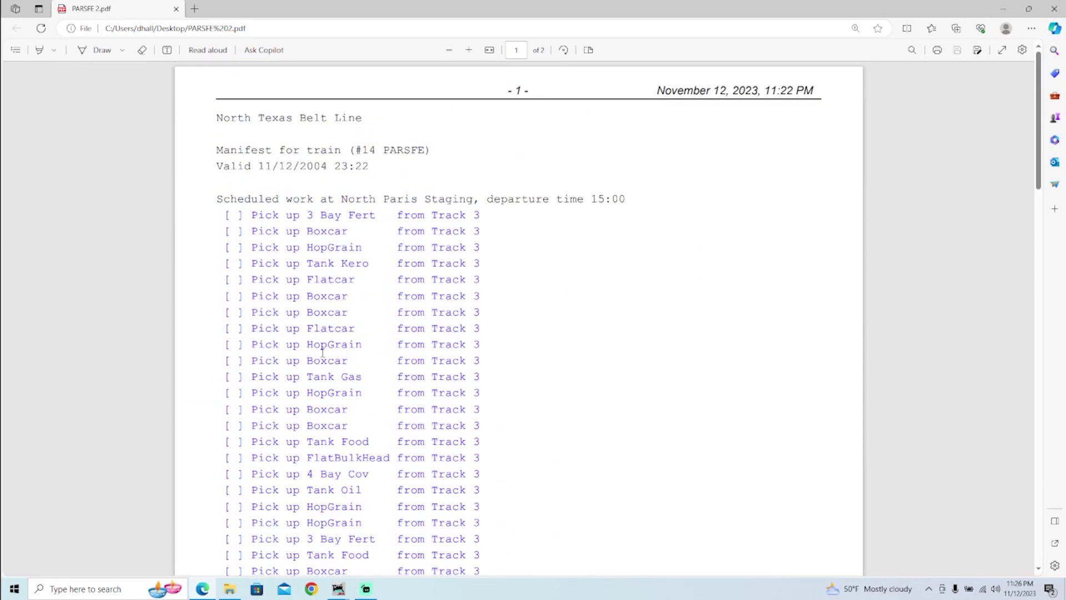
# - Switch to File Explorer and open the earlier PARSFE PDF from the Desktop folder for comparison
pyautogui.click(229, 588)
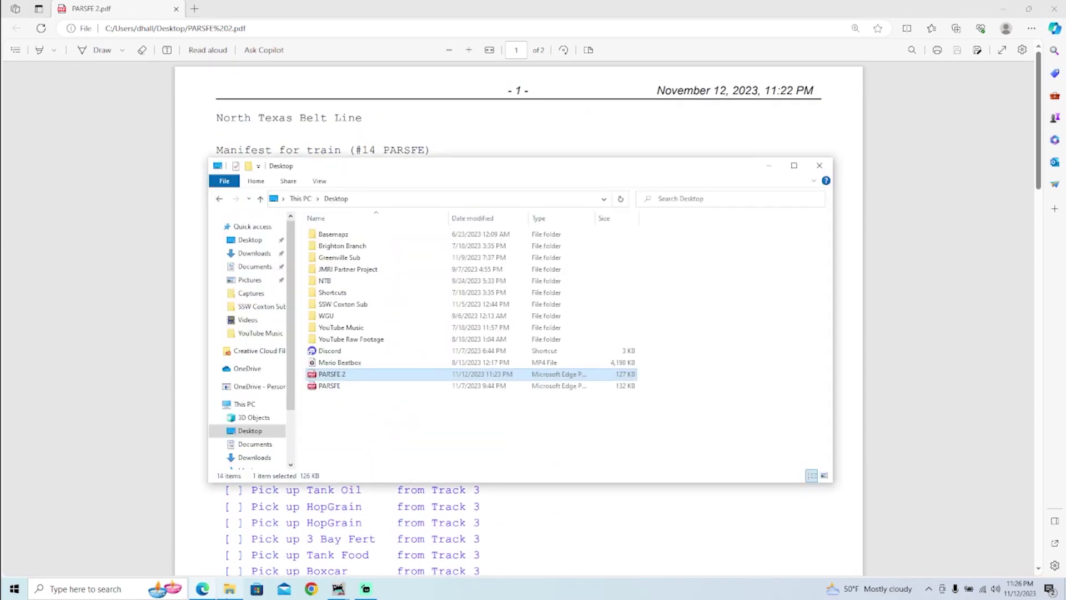
pyautogui.doubleClick(333, 385)
pyautogui.scroll(-4, 458, 336)
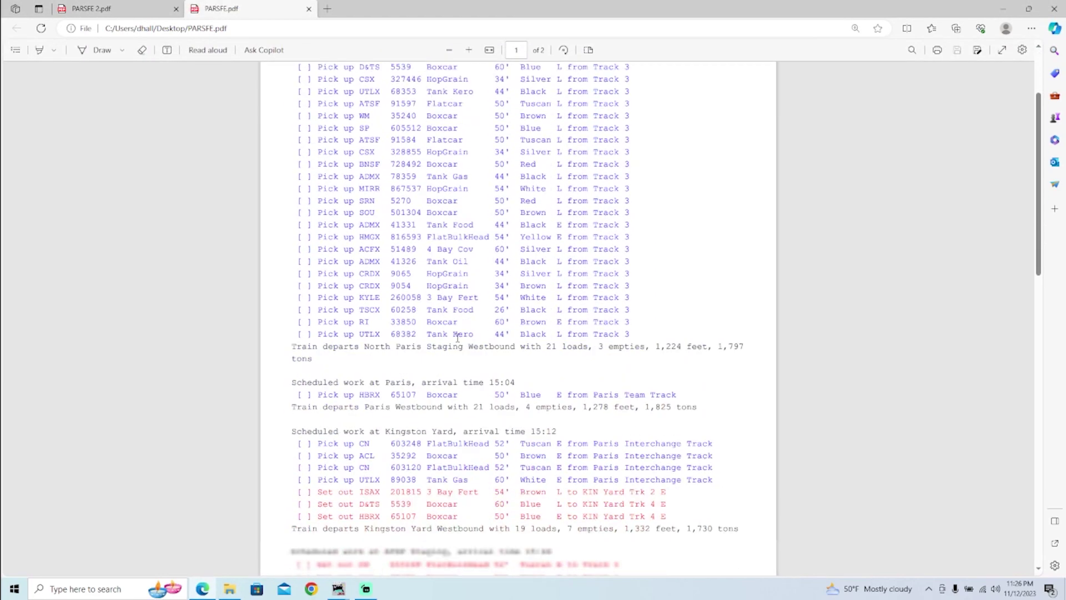
pyautogui.scroll(4, 455, 338)
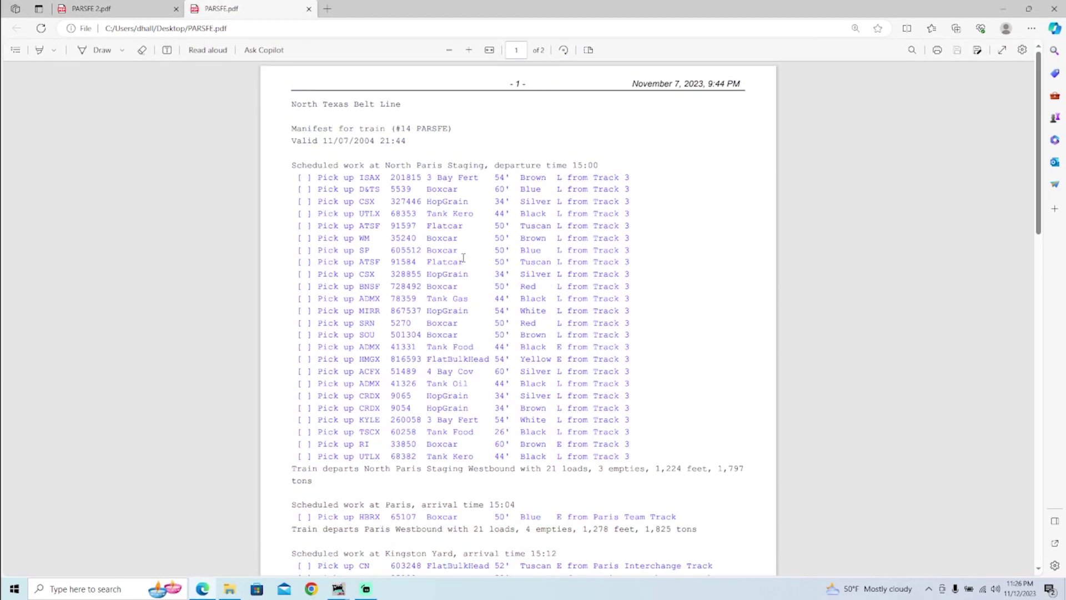
# - Examine the road, number, length, colour and load details of the cars worked at Paris and Kingston Yard in the detailed manifest
pyautogui.scroll(-5, 463, 257)
pyautogui.scroll(-2, 349, 287)
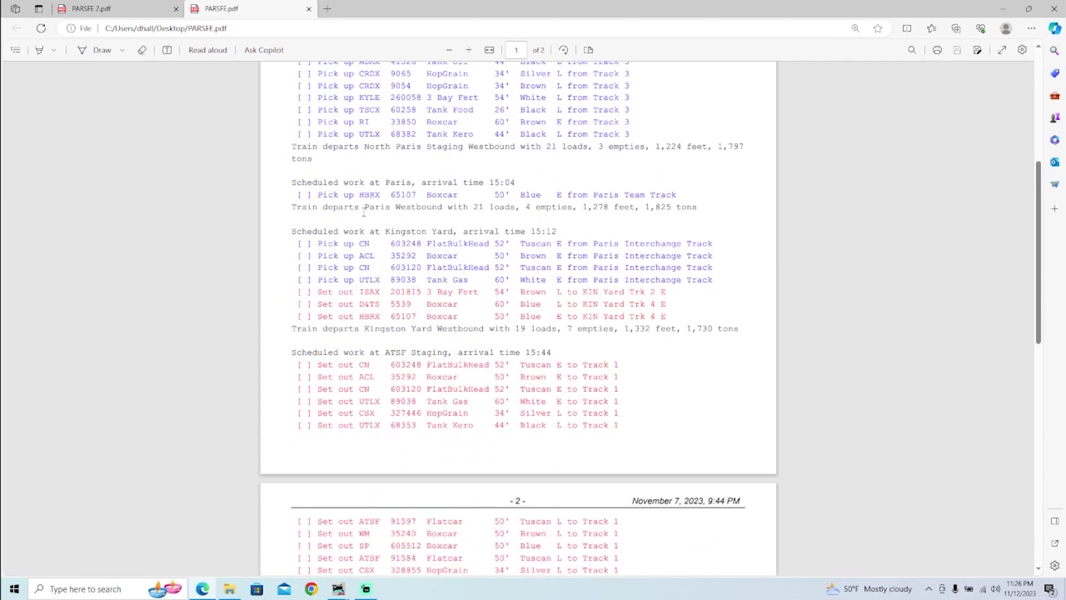
pyautogui.moveTo(349, 194); pyautogui.dragTo(561, 195)
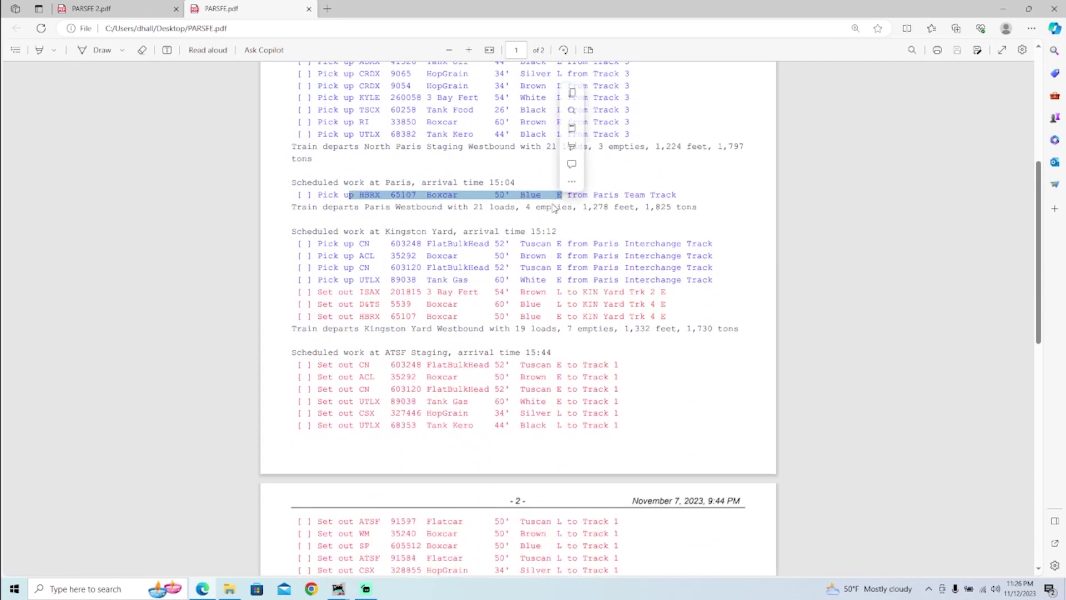
pyautogui.click(710, 174)
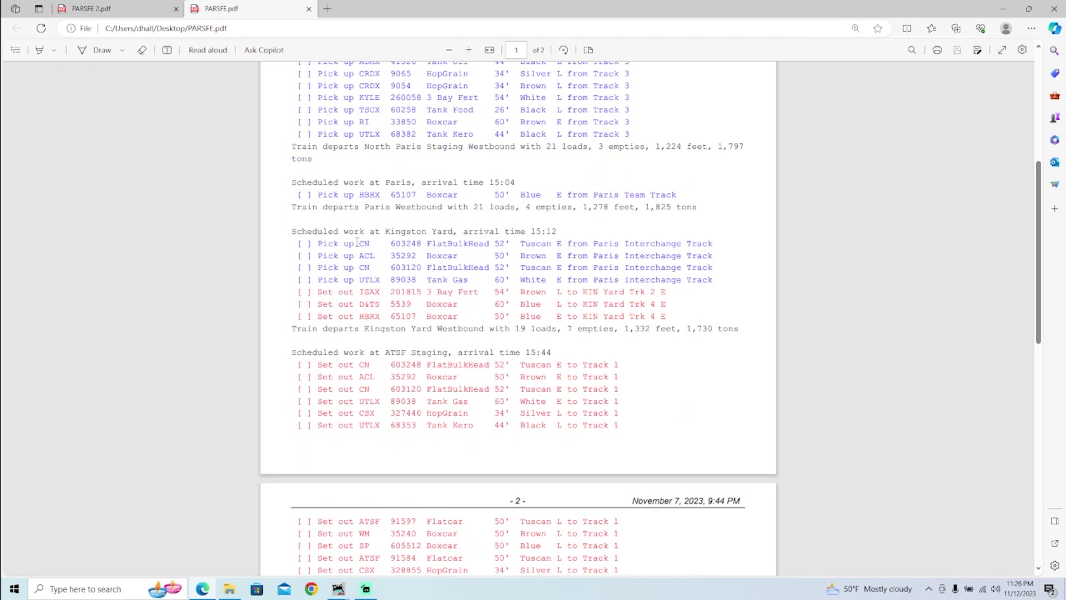
pyautogui.moveTo(357, 242); pyautogui.dragTo(713, 280)
pyautogui.click(427, 297)
pyautogui.moveTo(388, 296); pyautogui.dragTo(668, 306)
pyautogui.click(632, 346)
# - Review the detailed manifest's ATSF Staging set outs and North Paris Staging pickups
pyautogui.scroll(-5, 445, 289)
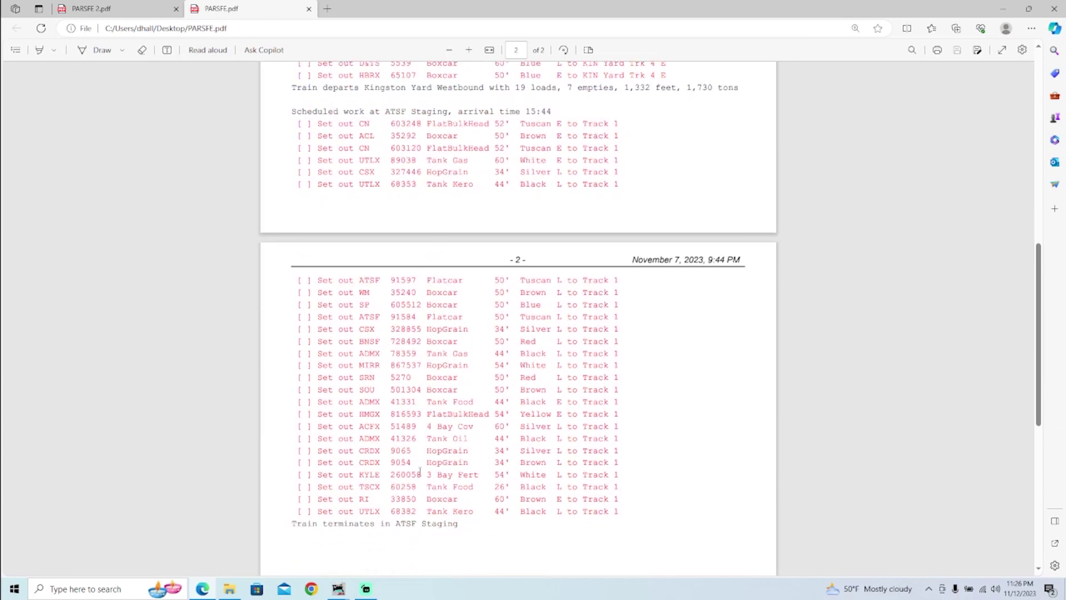
pyautogui.scroll(12, 475, 249)
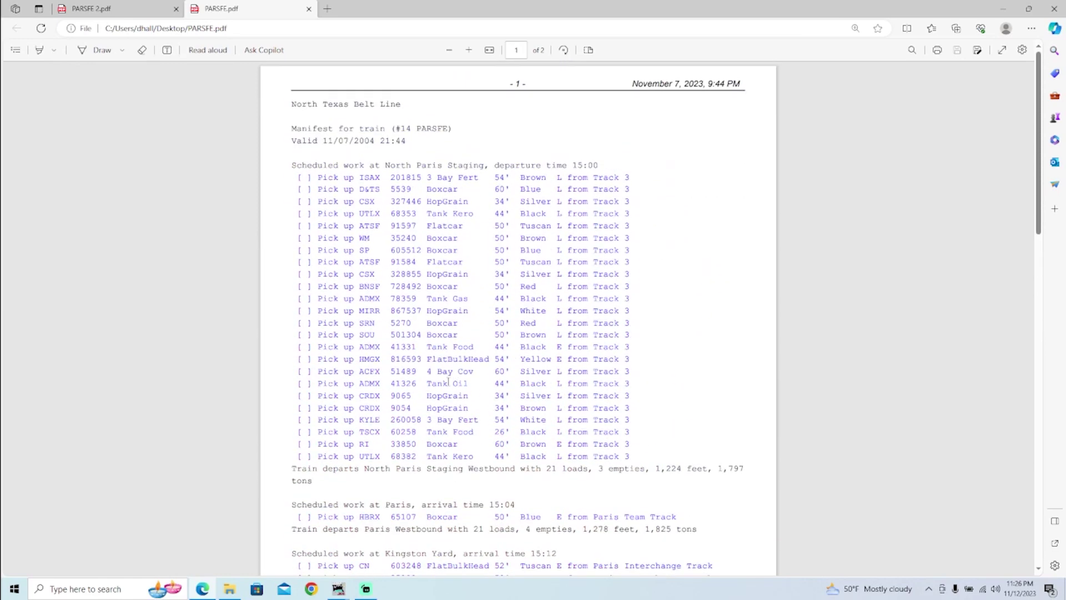
pyautogui.scroll(-3, 455, 365)
pyautogui.scroll(2, 445, 384)
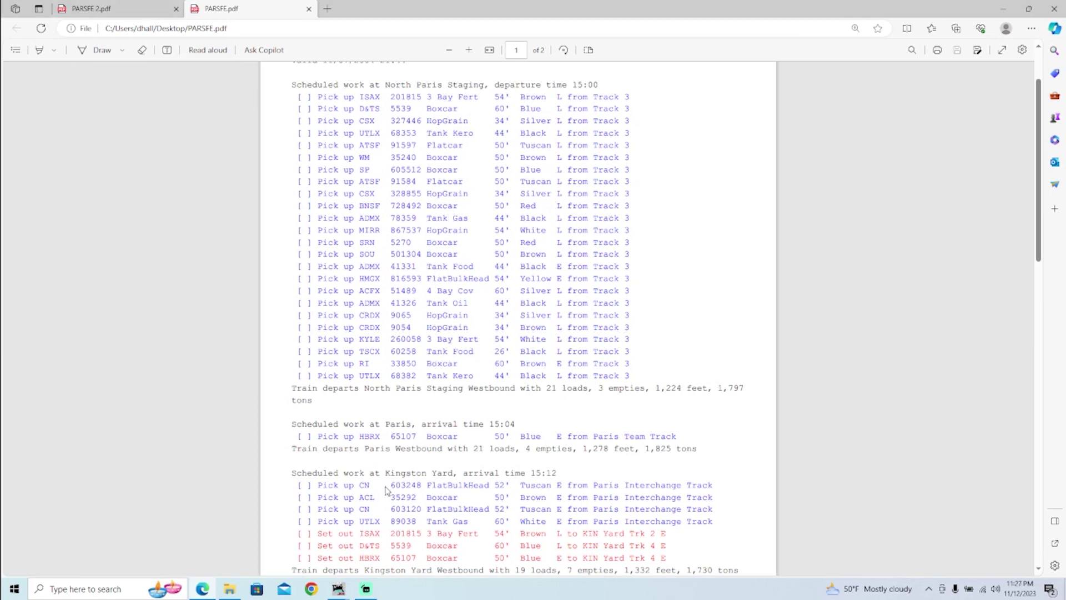
# - Switch to the JMRI Trains window and open the Manifest Print Options
pyautogui.moveTo(338, 588)
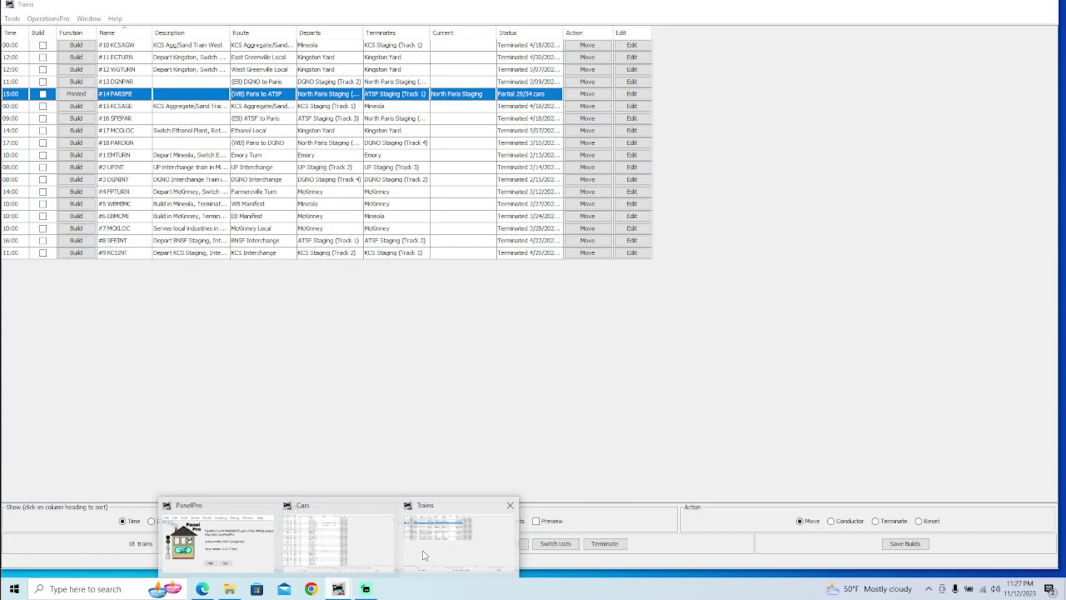
pyautogui.click(422, 550)
pyautogui.click(11, 20)
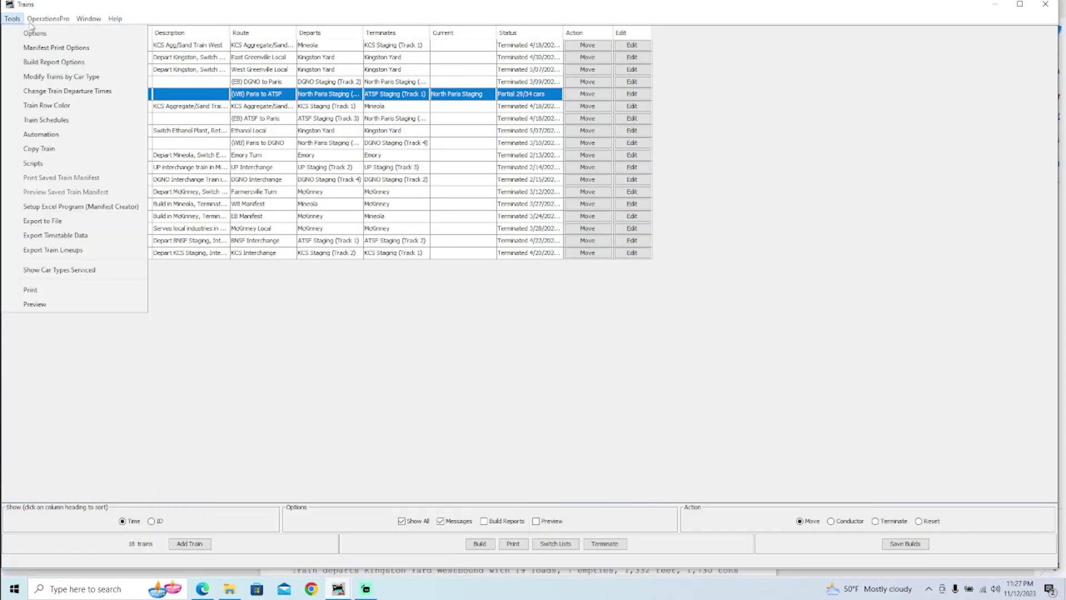
pyautogui.click(22, 49)
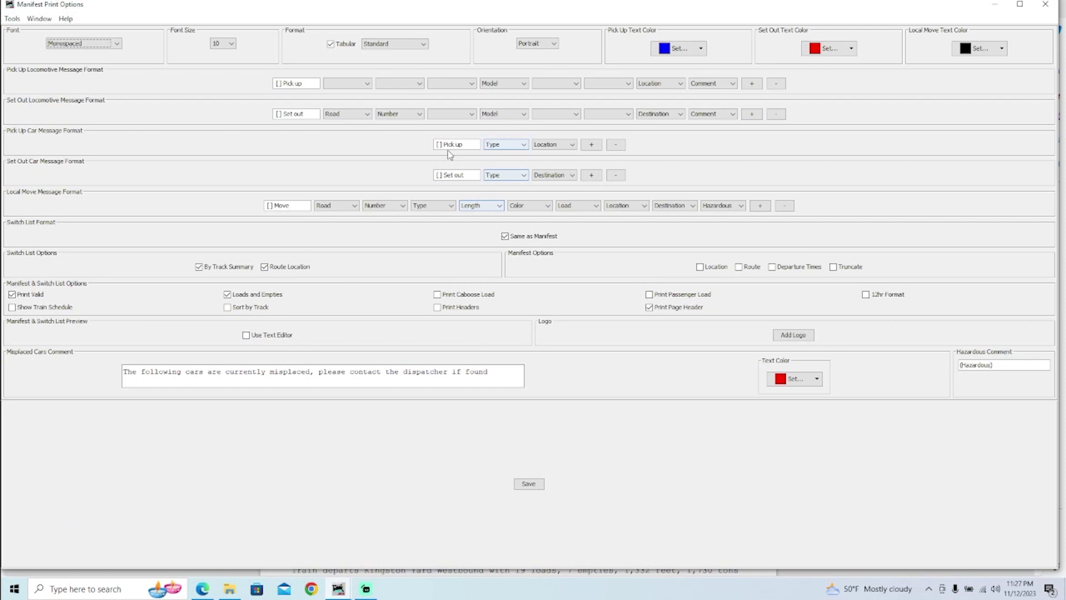